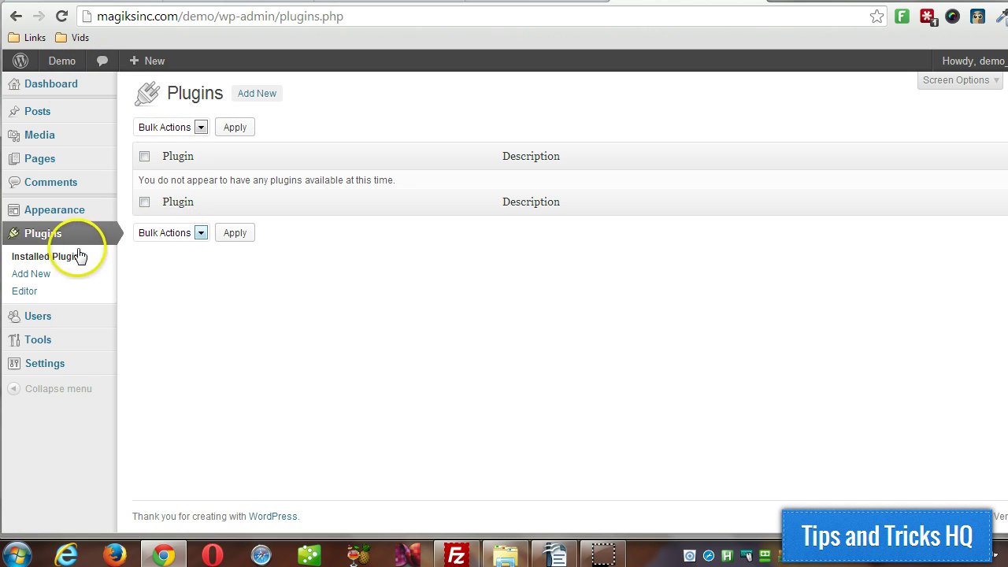
# Upload and install wp-lightbox-ultimate.zip from the Desktop as a new plugin
pyautogui.click(40, 280)
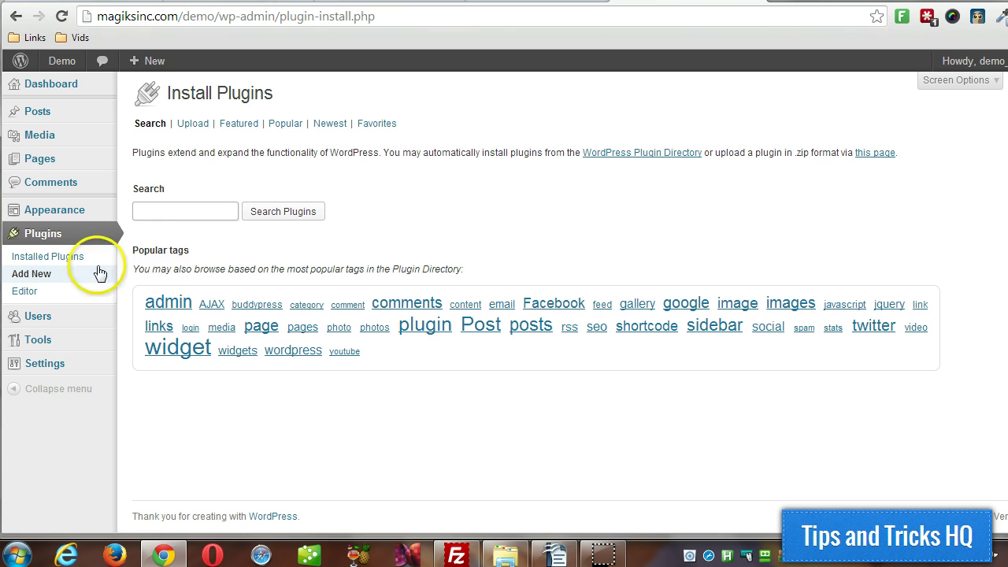
pyautogui.click(197, 126)
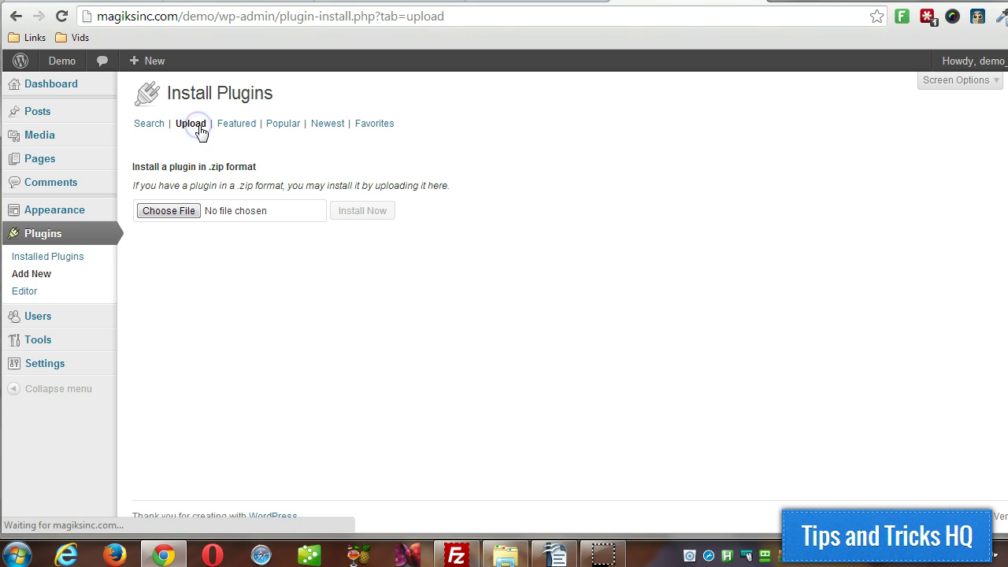
pyautogui.click(183, 215)
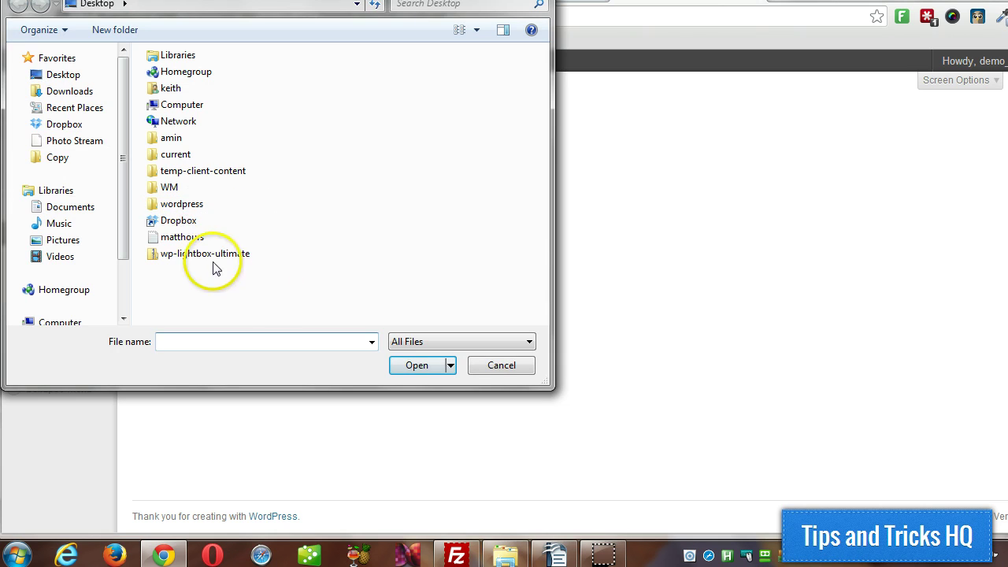
pyautogui.click(211, 258)
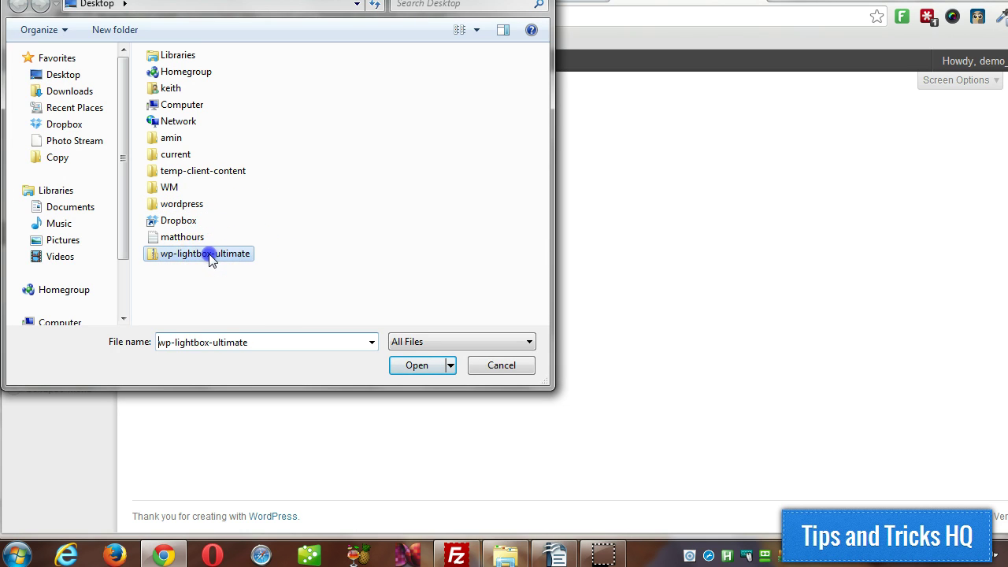
pyautogui.doubleClick(211, 259)
pyautogui.click(353, 213)
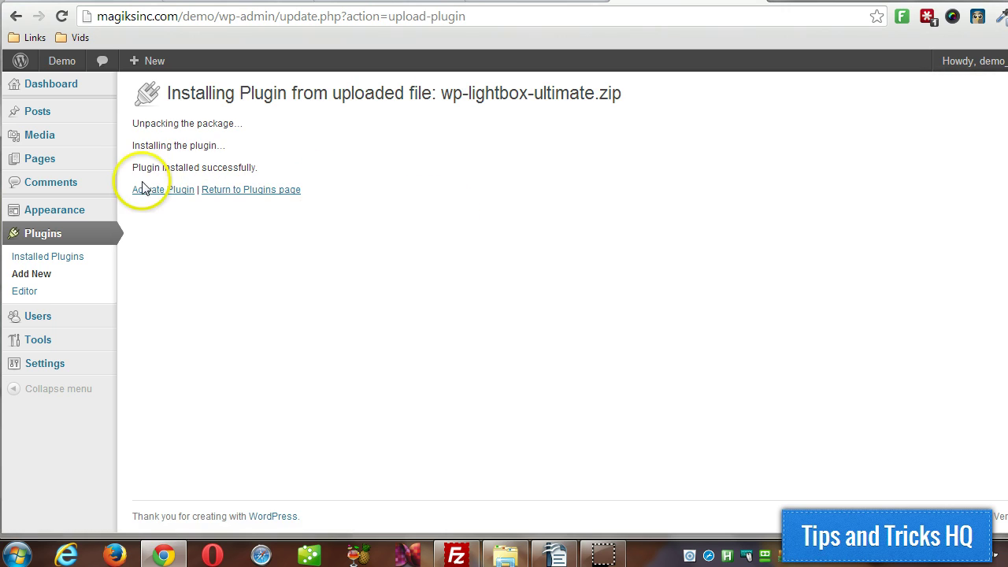
# Activate the newly installed WP Lightbox Ultimate plugin
pyautogui.click(150, 190)
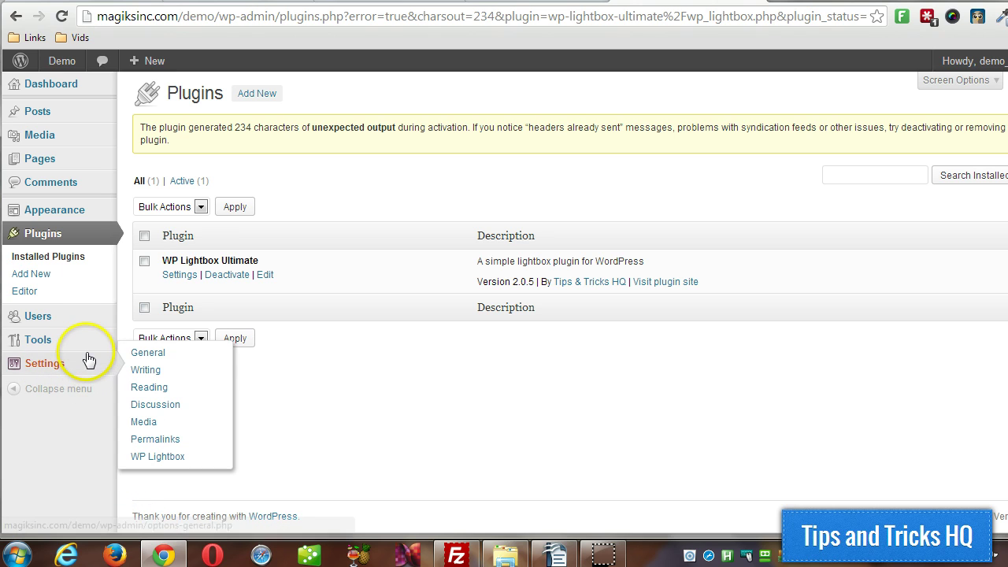
pyautogui.moveTo(45, 363)
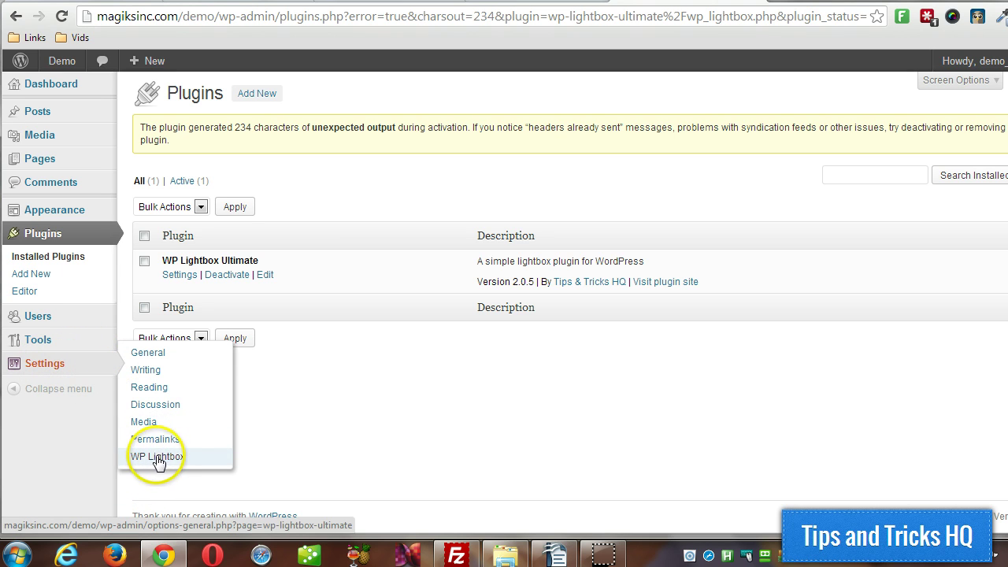
# Open the WP Lightbox settings page and review its General Settings tab
pyautogui.click(162, 459)
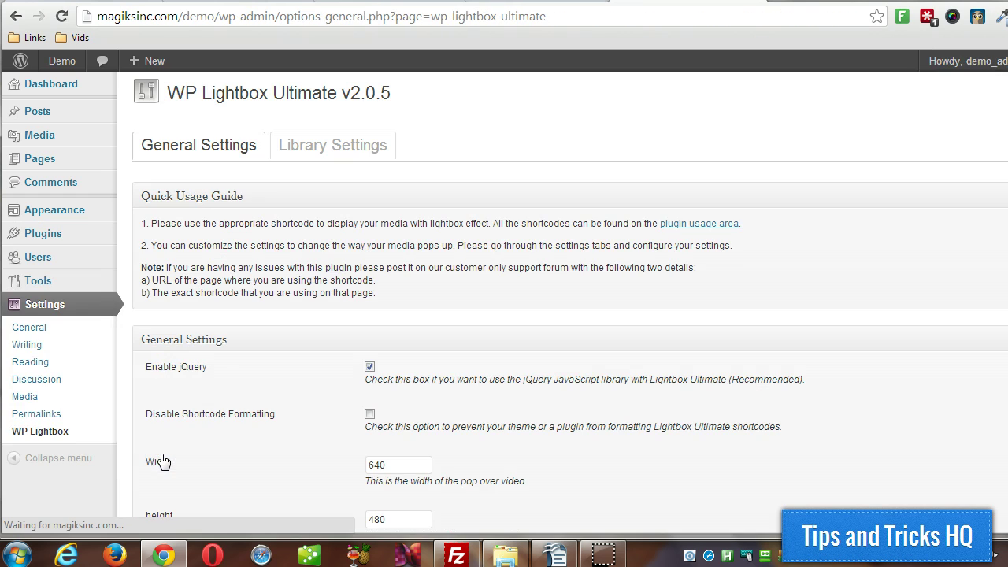
pyautogui.scroll(-4, 279, 312)
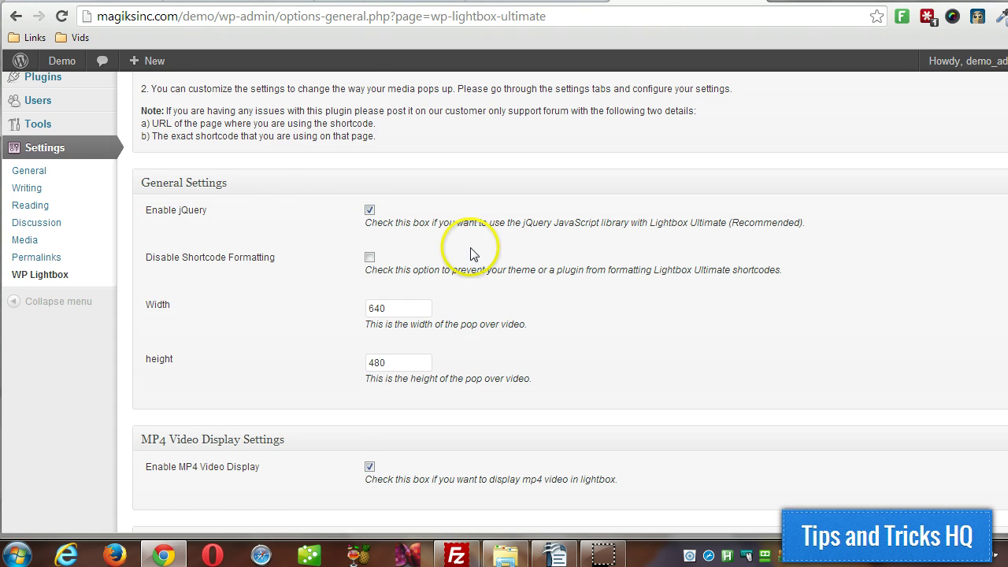
pyautogui.scroll(3, 473, 253)
pyautogui.scroll(1, 472, 254)
pyautogui.scroll(-2, 472, 254)
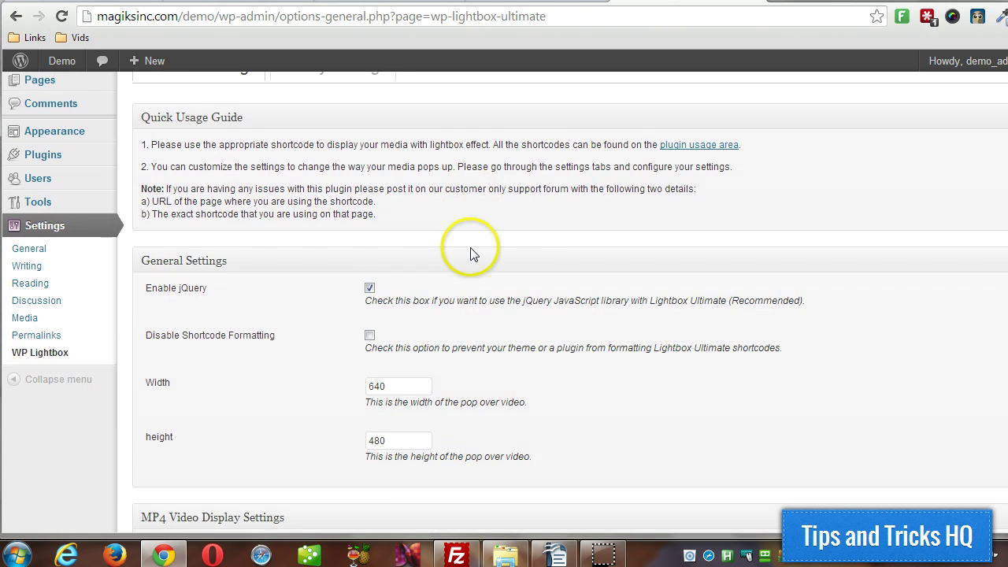
pyautogui.scroll(-1, 472, 253)
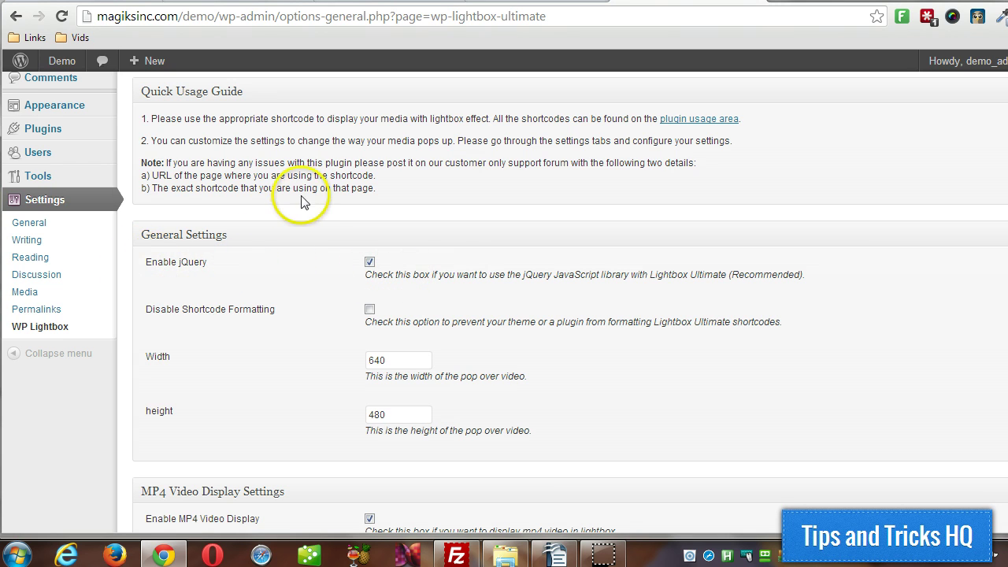
pyautogui.scroll(1, 306, 206)
pyautogui.scroll(1, 304, 201)
pyautogui.scroll(-1, 307, 263)
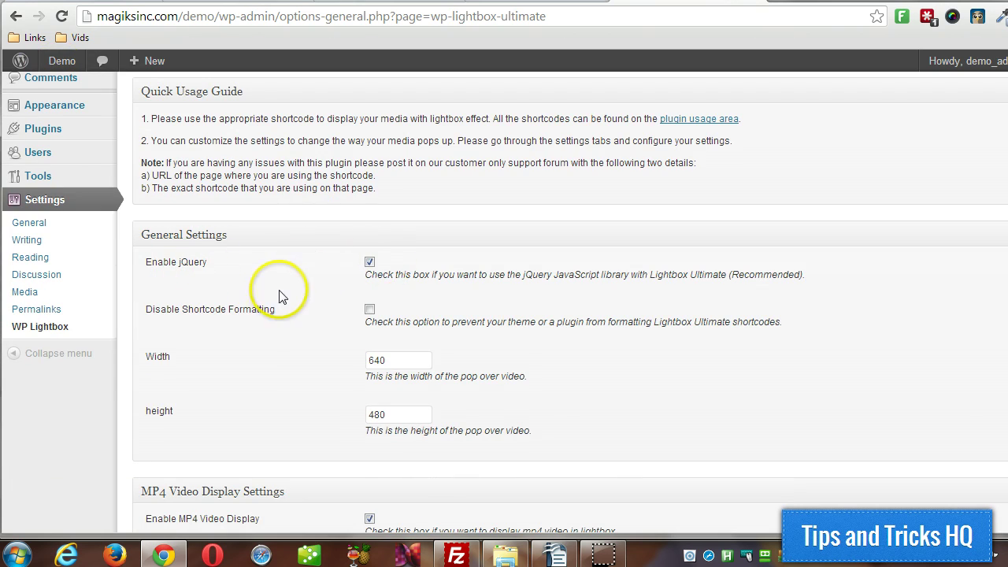
pyautogui.scroll(-1, 274, 292)
pyautogui.scroll(-1, 275, 292)
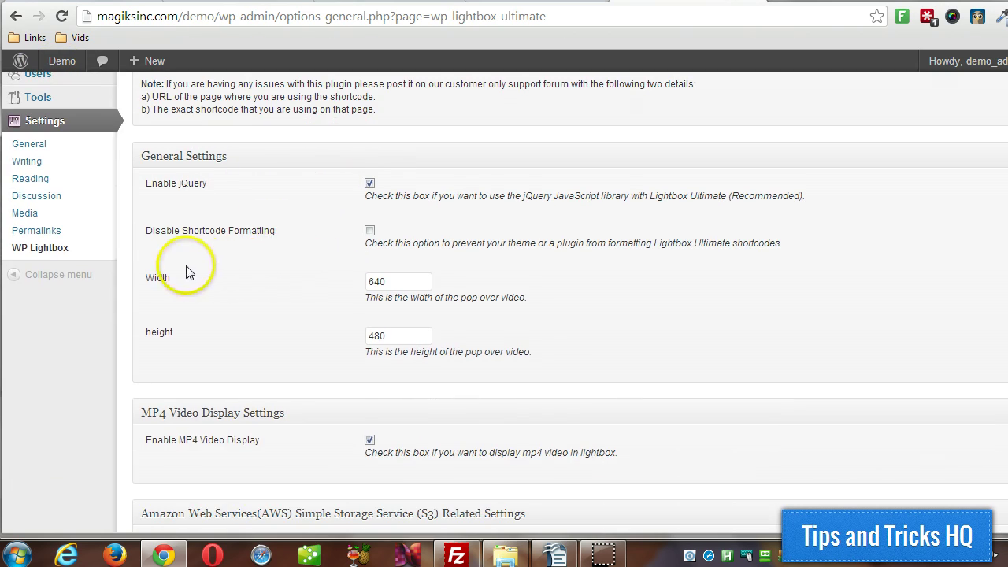
# Keep the 640 by 480 popup size and save the general settings
pyautogui.moveTo(394, 279); pyautogui.dragTo(344, 282)
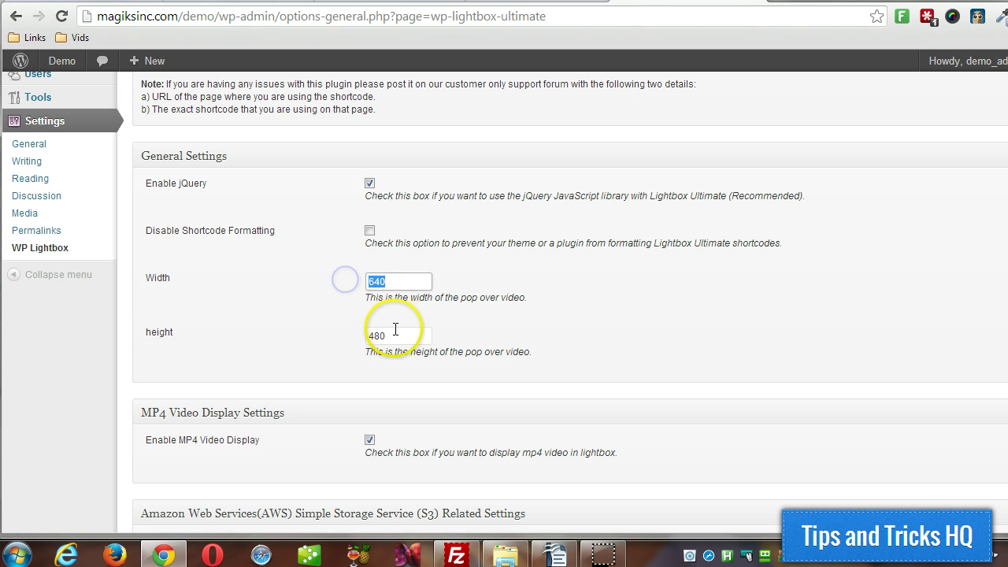
pyautogui.moveTo(395, 336); pyautogui.dragTo(333, 337)
pyautogui.scroll(-2, 260, 279)
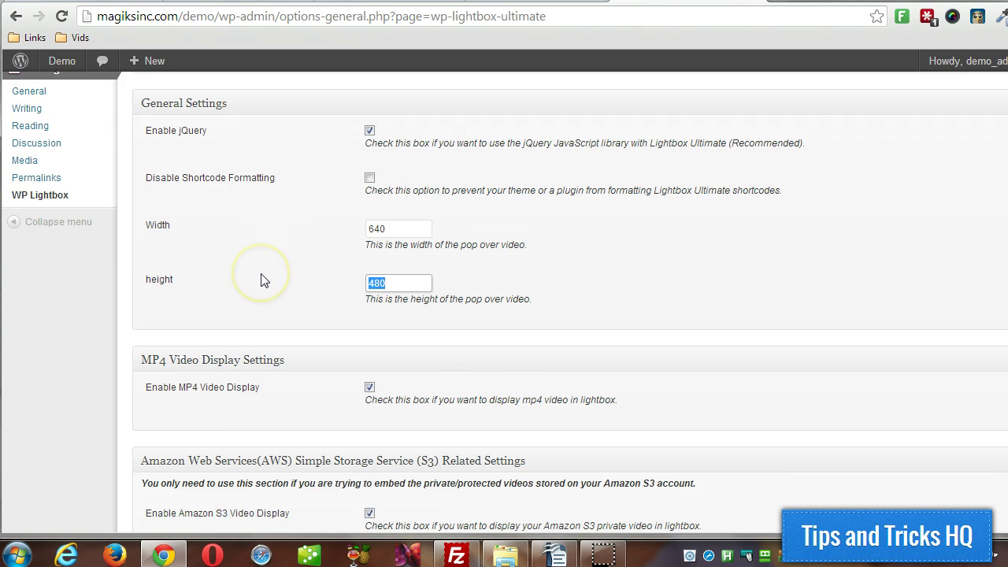
pyautogui.scroll(-1, 265, 236)
pyautogui.scroll(-2, 265, 232)
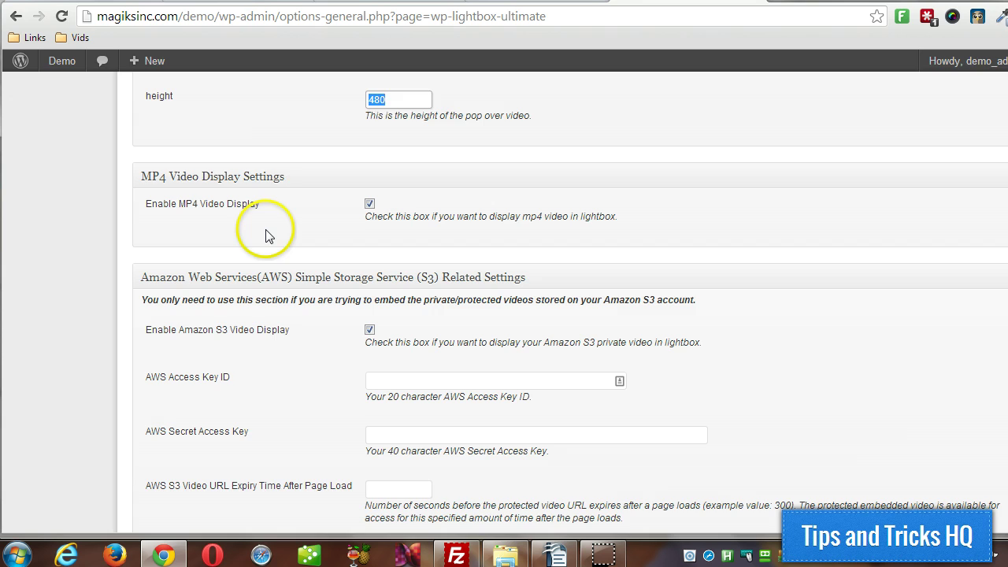
pyautogui.scroll(-2, 270, 232)
pyautogui.scroll(1, 260, 232)
pyautogui.scroll(3, 266, 234)
pyautogui.scroll(1, 266, 234)
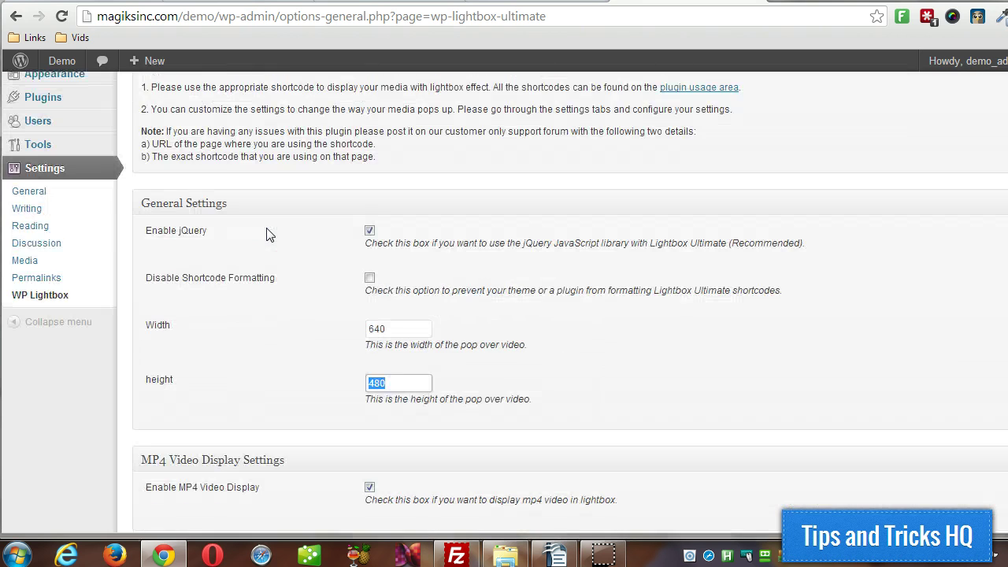
pyautogui.scroll(2, 266, 234)
pyautogui.scroll(-2, 266, 234)
pyautogui.scroll(-3, 266, 233)
pyautogui.scroll(-4, 266, 234)
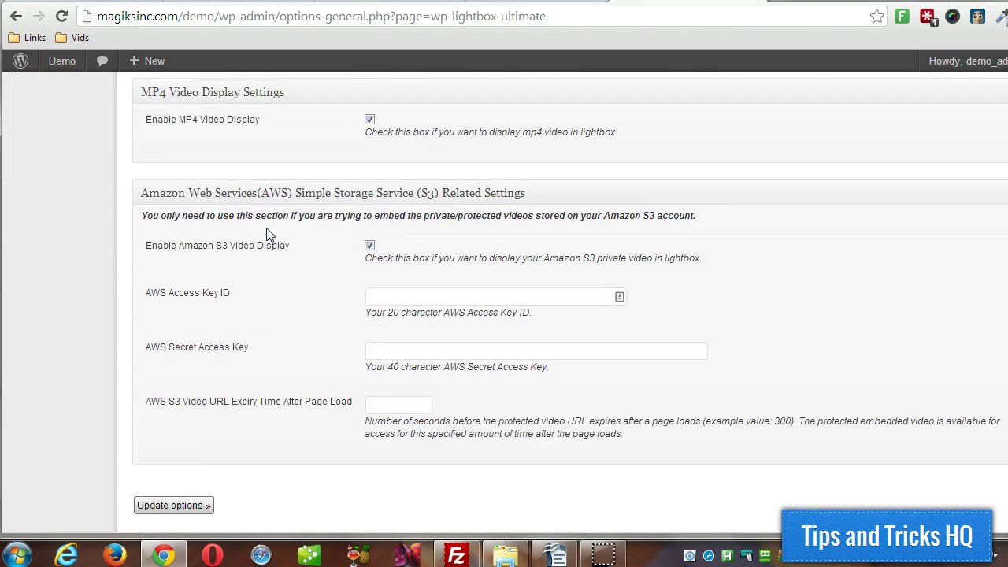
pyautogui.scroll(-1, 266, 233)
pyautogui.click(173, 457)
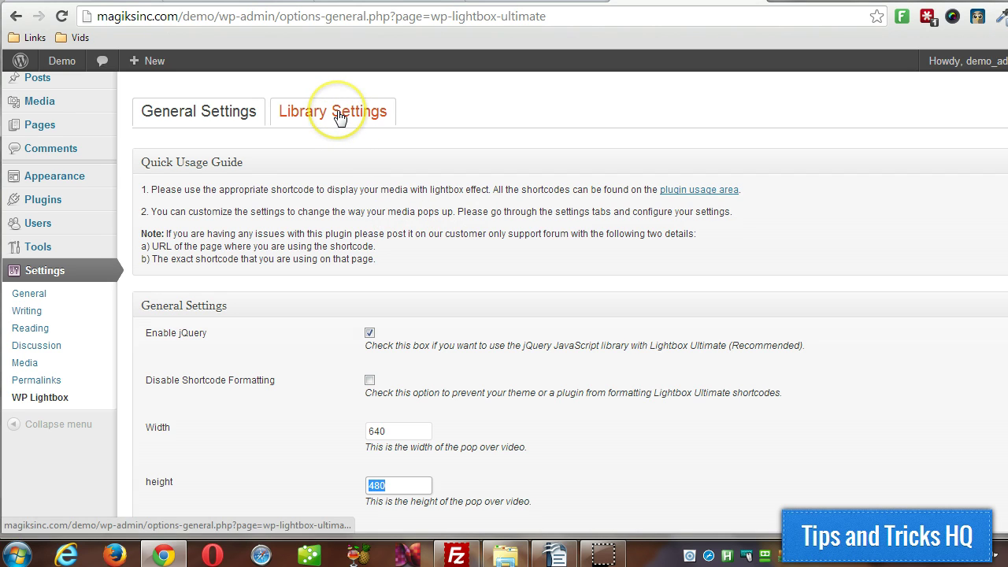
# Review the Library Settings: PrettyPhoto enabled, fast speed, 0.80 opacity, Dark Rounded theme
pyautogui.click(338, 117)
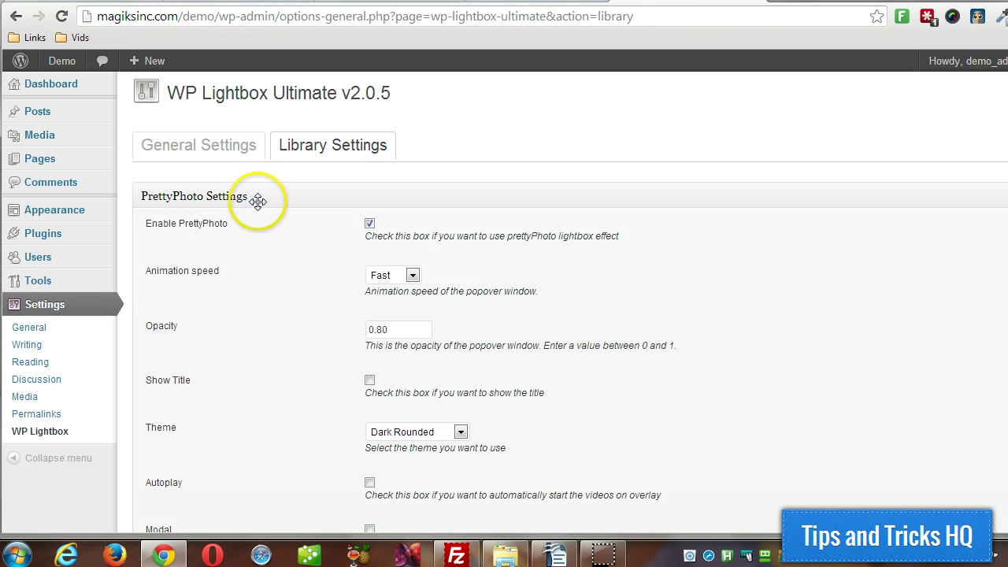
pyautogui.scroll(-1, 283, 260)
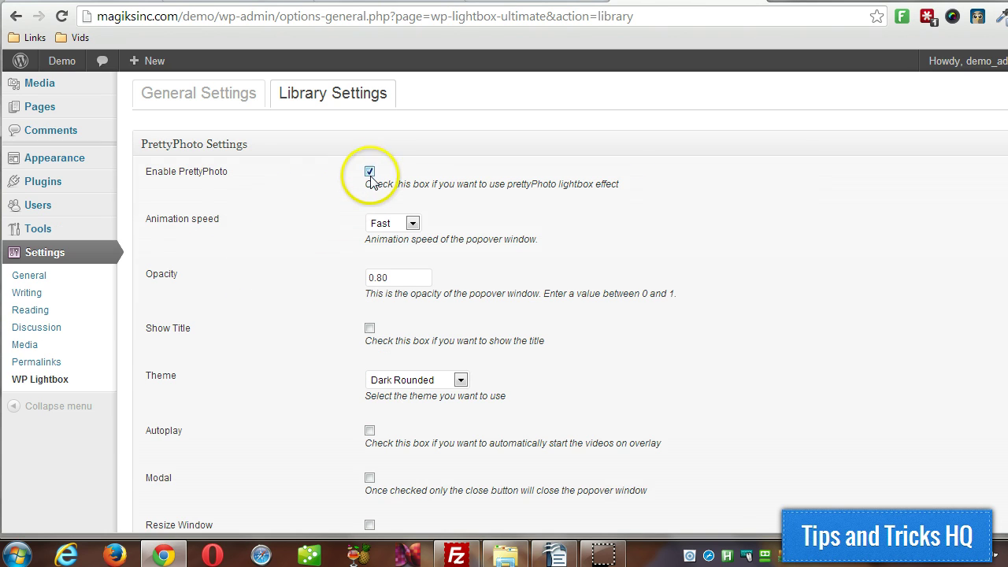
pyautogui.scroll(-3, 807, 290)
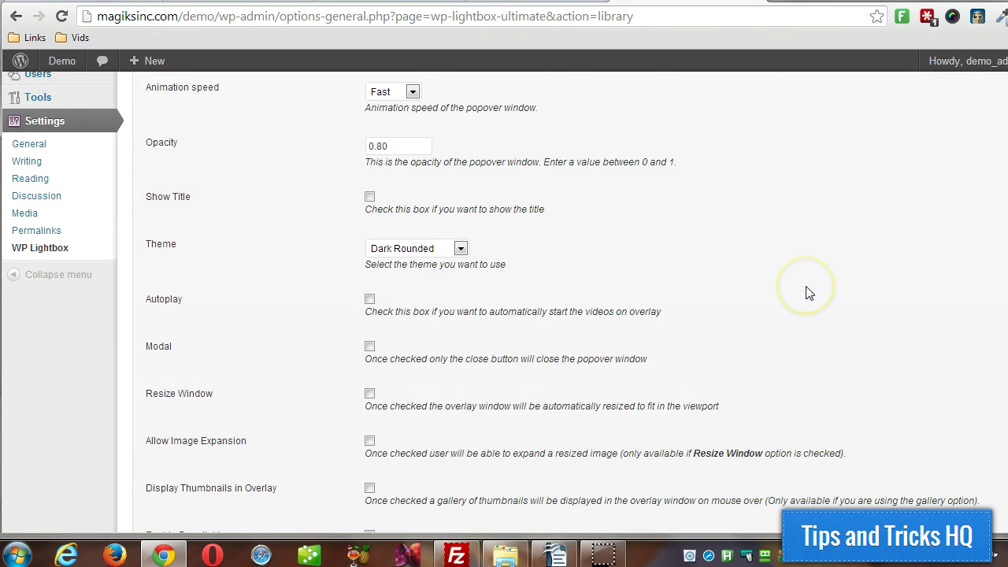
pyautogui.scroll(-3, 806, 291)
pyautogui.scroll(-3, 570, 296)
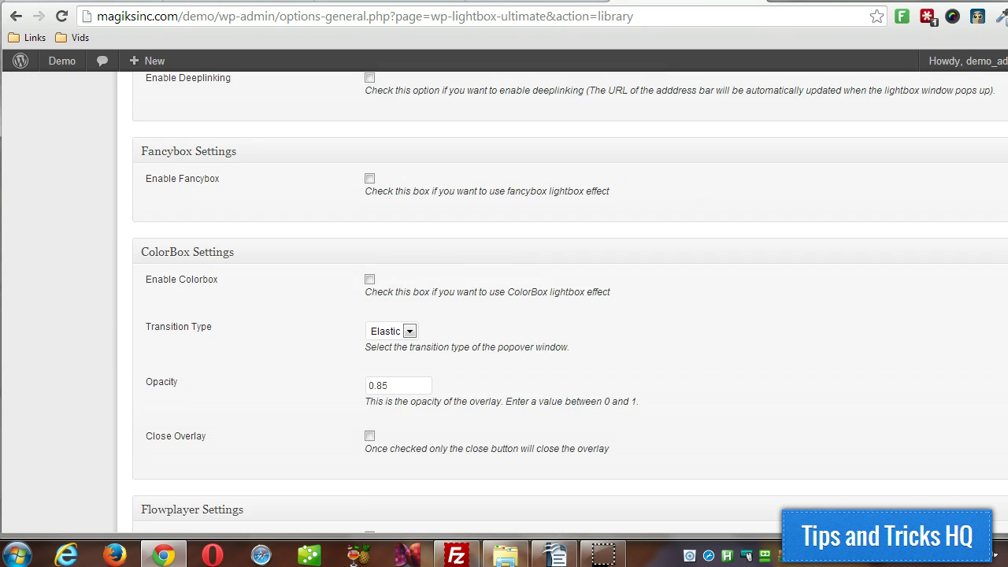
pyautogui.scroll(-3, 570, 296)
pyautogui.scroll(-3, 570, 296)
pyautogui.scroll(-1, 570, 296)
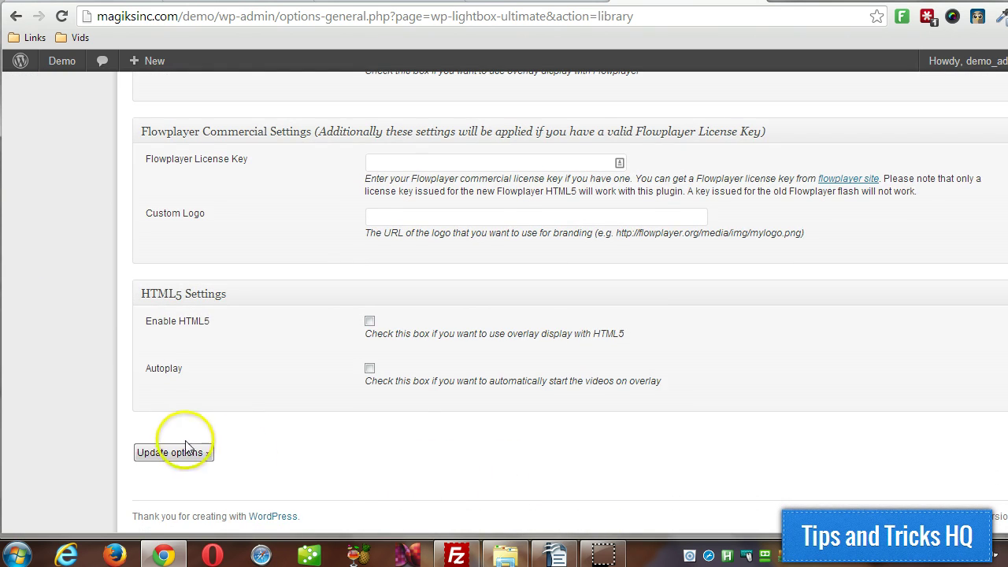
pyautogui.scroll(10, 570, 301)
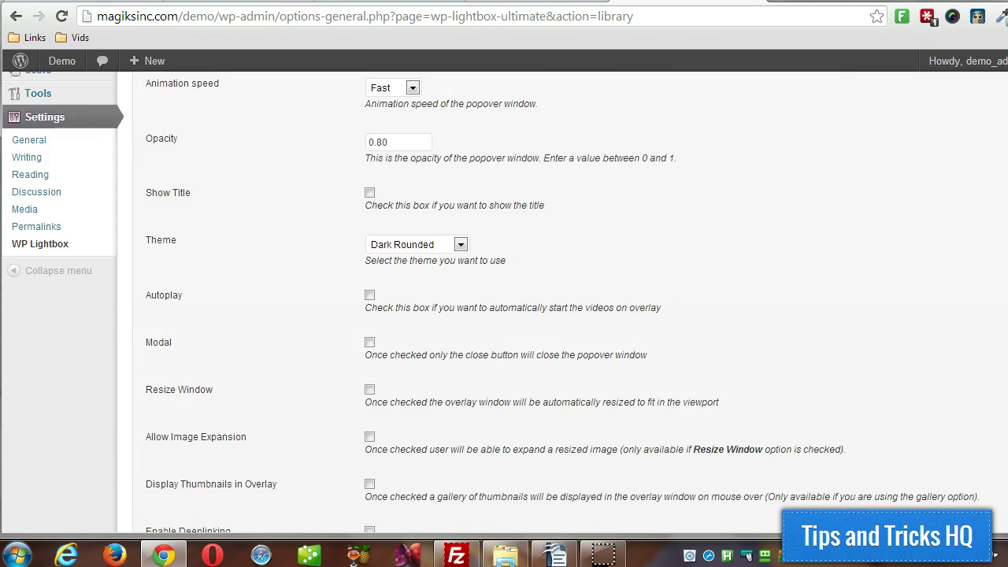
pyautogui.scroll(2, 570, 302)
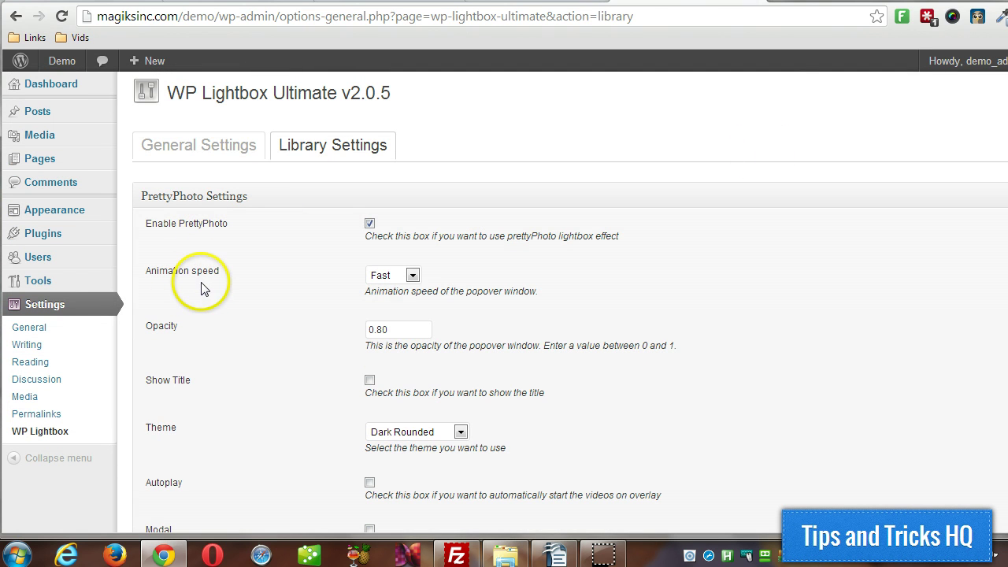
# Open the plugin usage page in a new tab and save its shortcode-list PDF
pyautogui.click(204, 137)
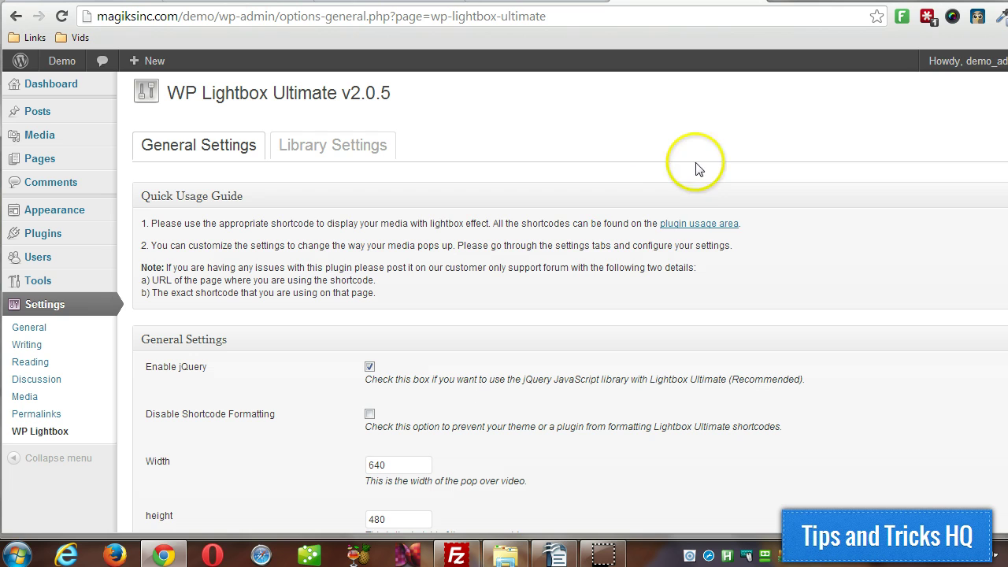
pyautogui.rightClick(681, 225)
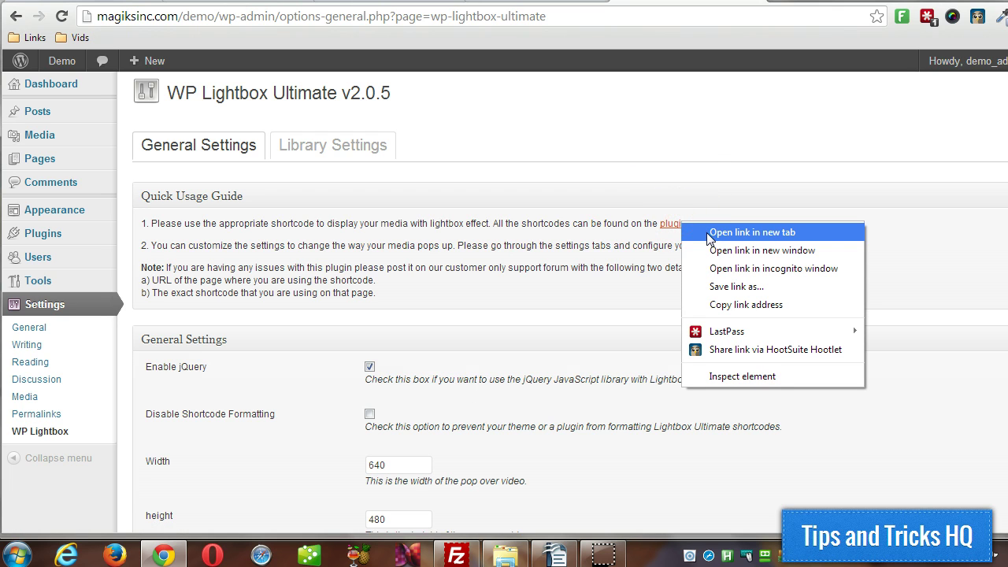
pyautogui.click(711, 233)
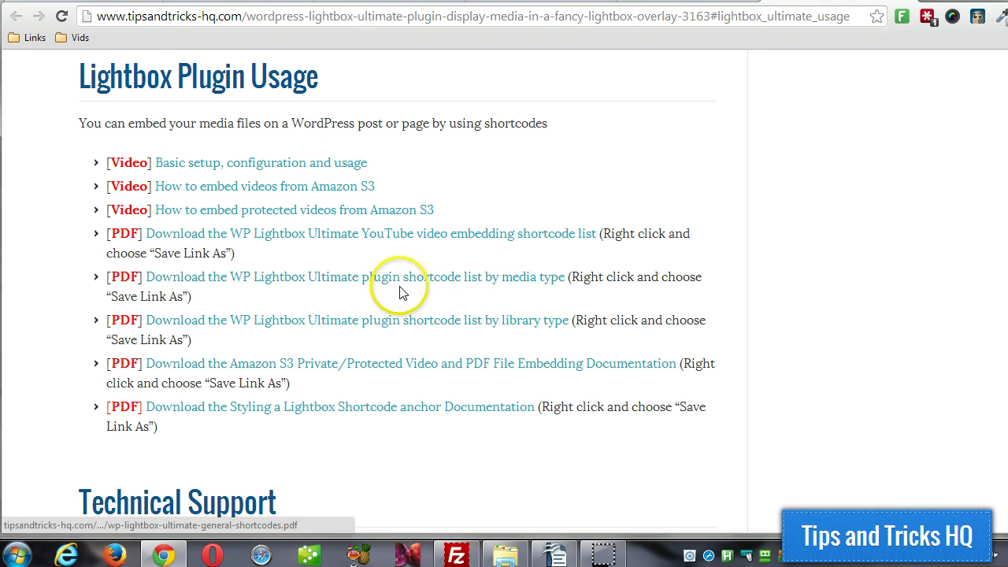
pyautogui.rightClick(267, 277)
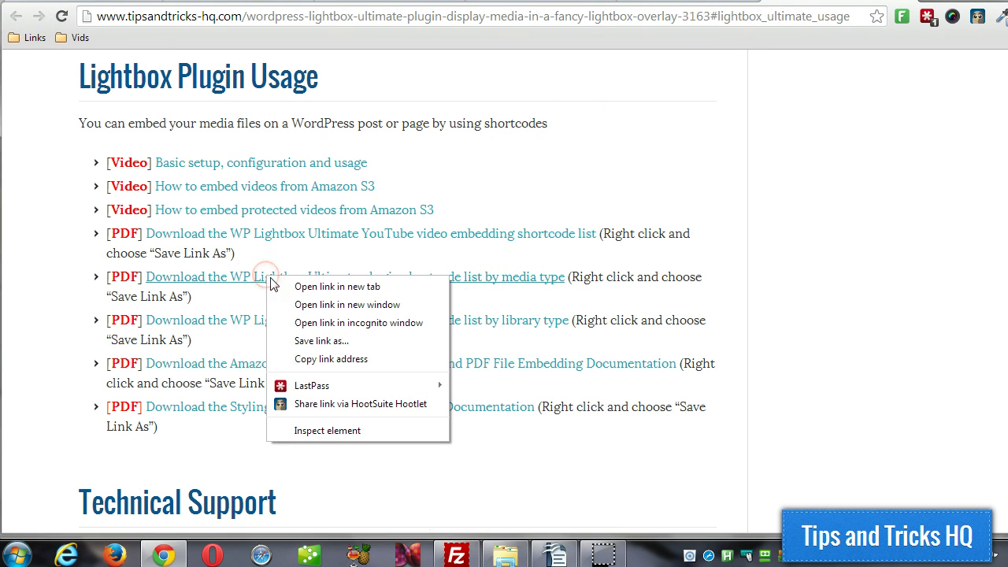
pyautogui.click(321, 341)
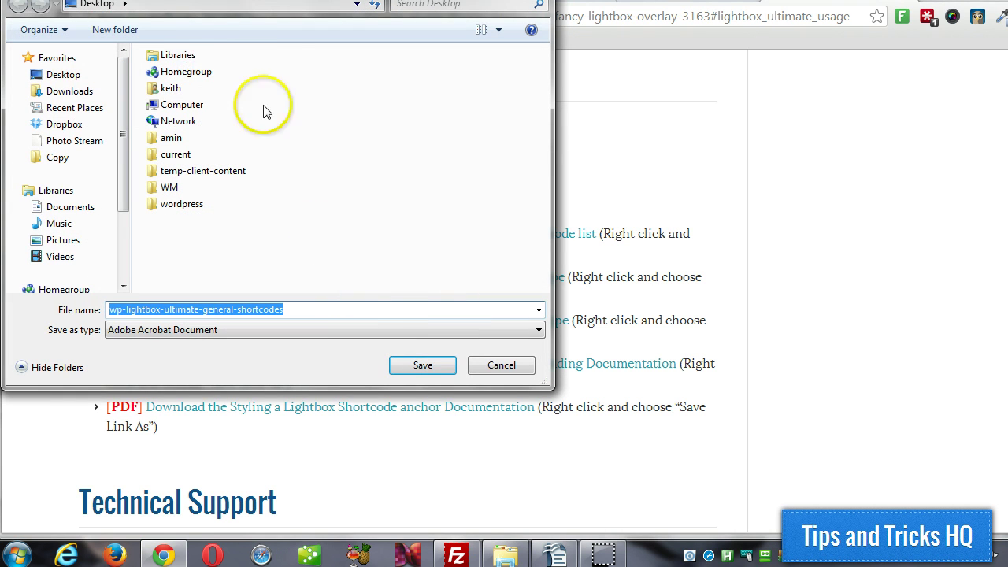
# Save the shortcodes PDF to the Desktop and open it in Adobe Reader at 114%
pyautogui.click(427, 369)
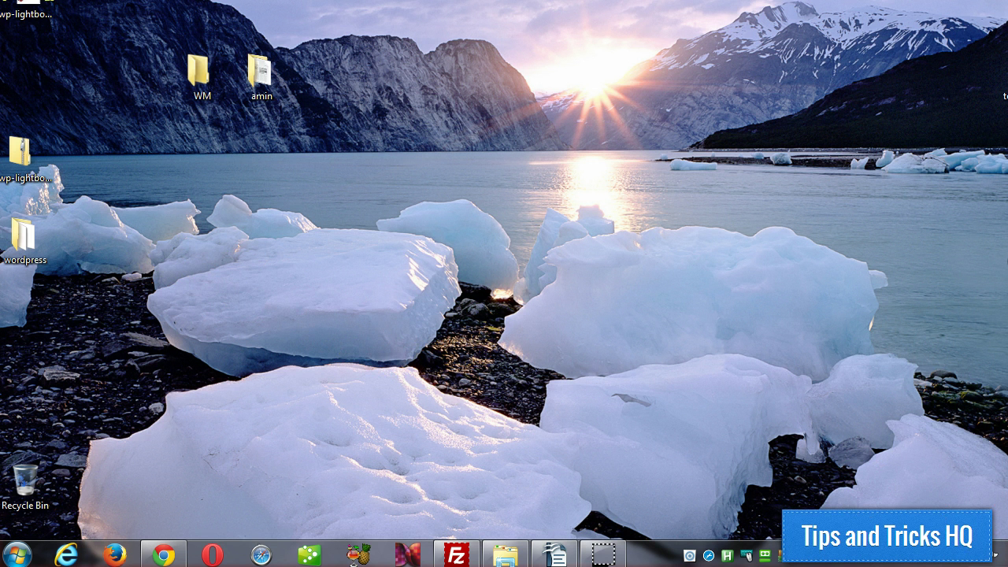
pyautogui.click(26, 9)
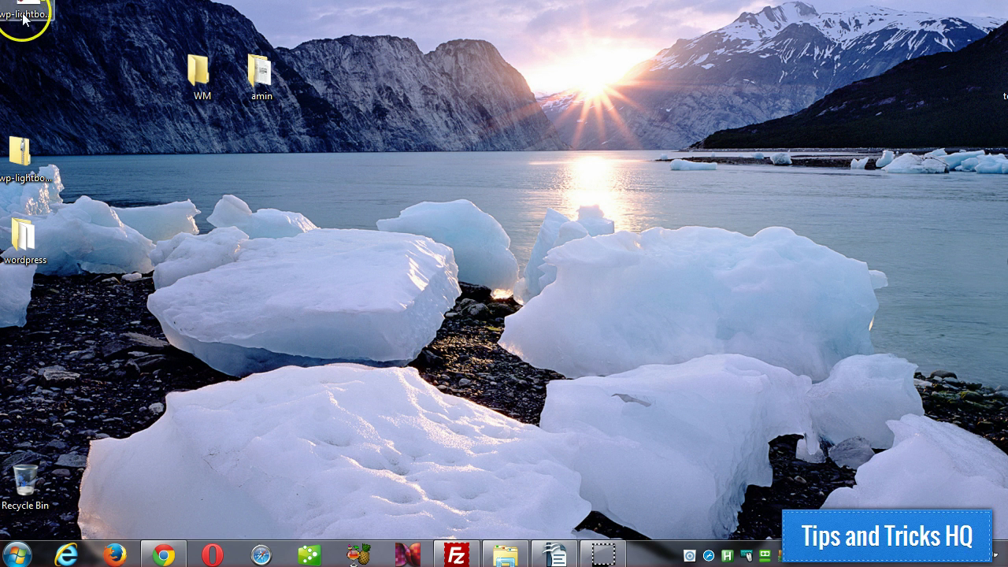
pyautogui.click(706, 185)
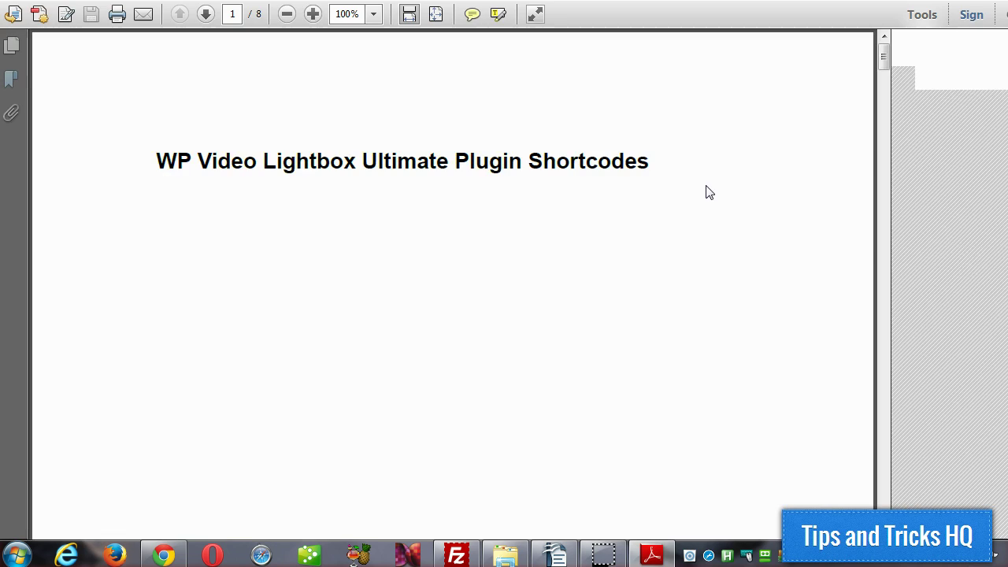
pyautogui.click(854, 59)
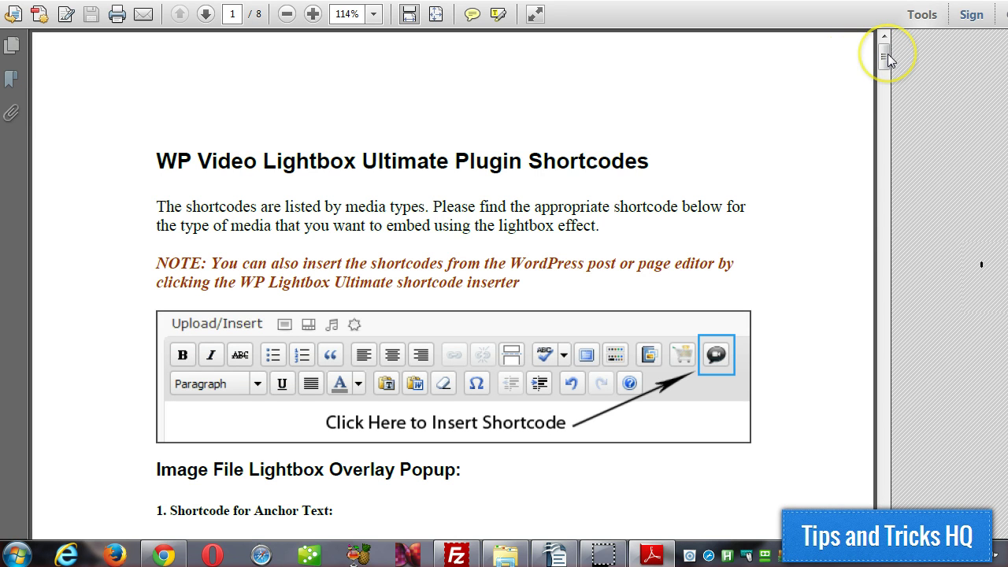
pyautogui.moveTo(886, 57); pyautogui.dragTo(885, 88)
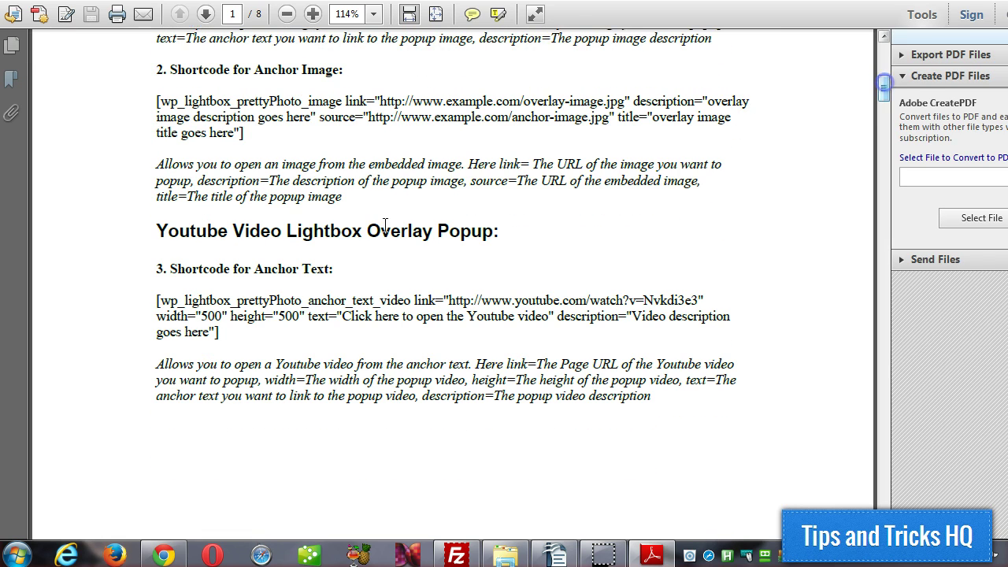
pyautogui.click(222, 254)
# Copy the YouTube shortcode from section 4, 'Shortcode for Anchor Image'
pyautogui.scroll(-2, 221, 254)
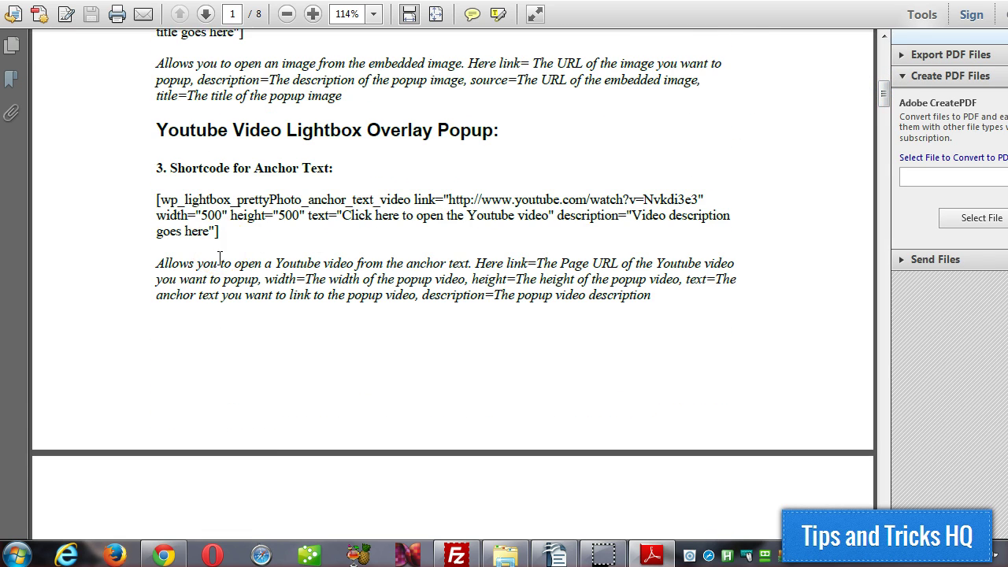
pyautogui.scroll(-2, 221, 257)
pyautogui.scroll(-1, 221, 256)
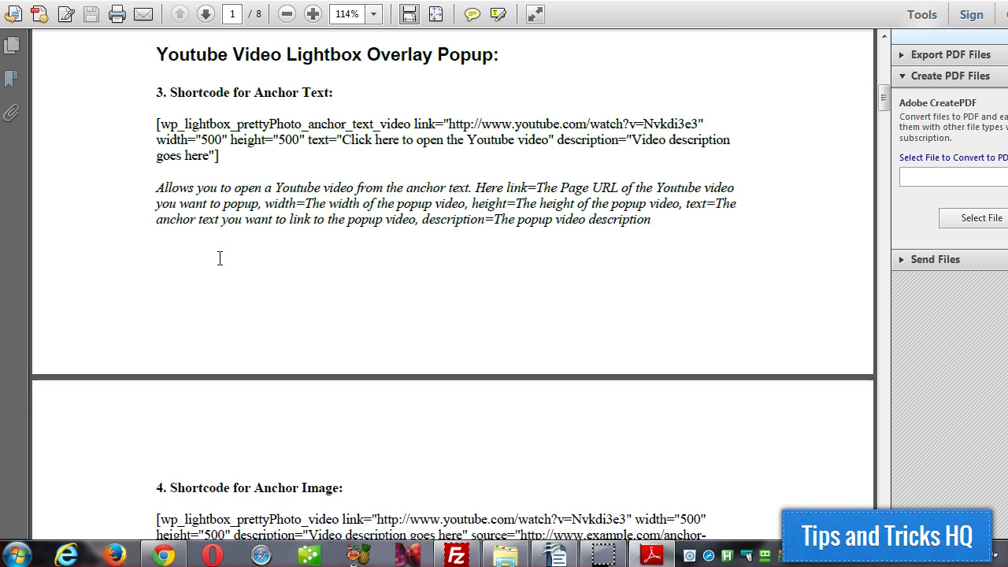
pyautogui.scroll(-1, 220, 256)
pyautogui.scroll(-1, 222, 266)
pyautogui.scroll(-1, 222, 266)
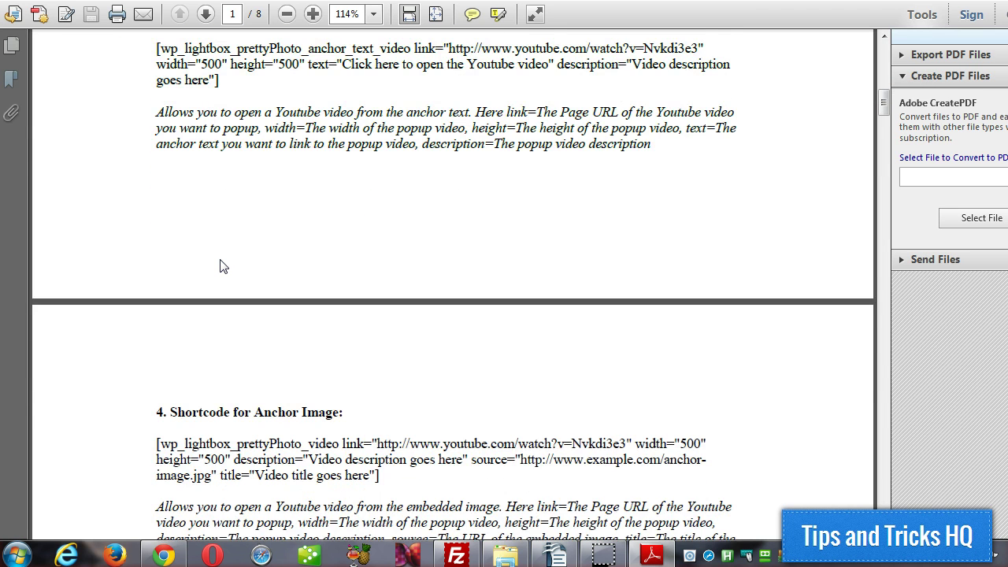
pyautogui.scroll(-1, 222, 266)
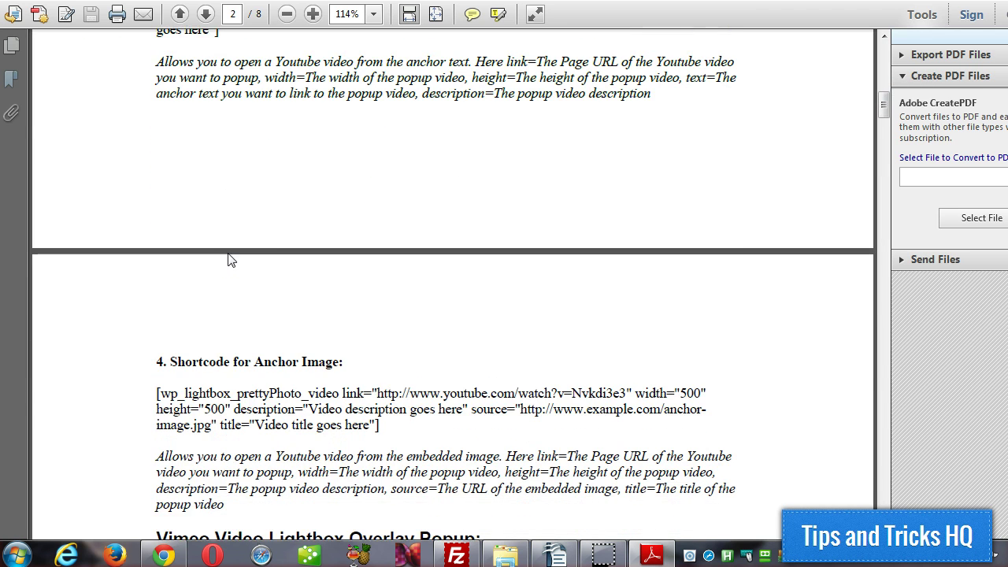
pyautogui.scroll(1, 227, 260)
pyautogui.scroll(-2, 233, 260)
pyautogui.moveTo(157, 305); pyautogui.dragTo(377, 336)
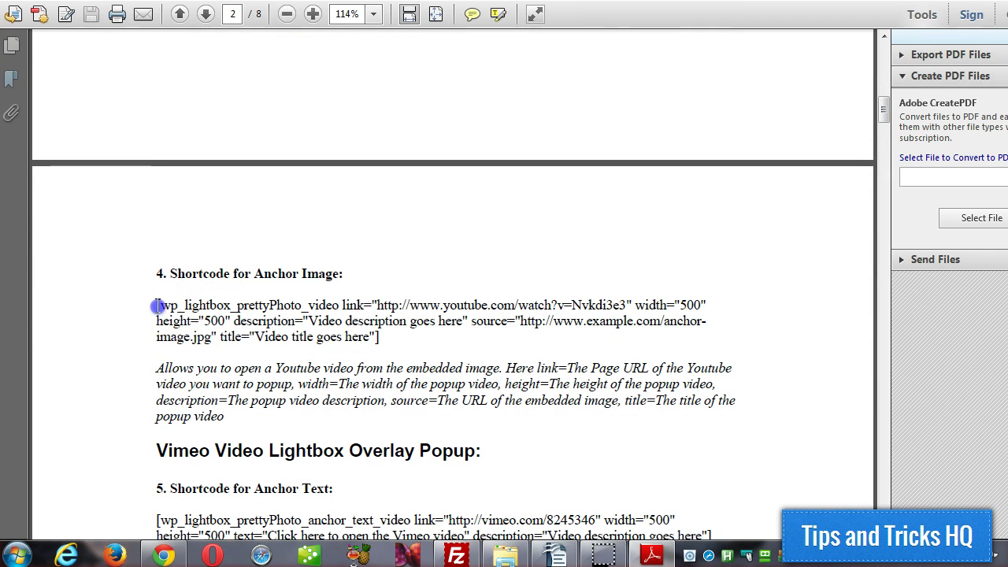
pyautogui.rightClick(356, 334)
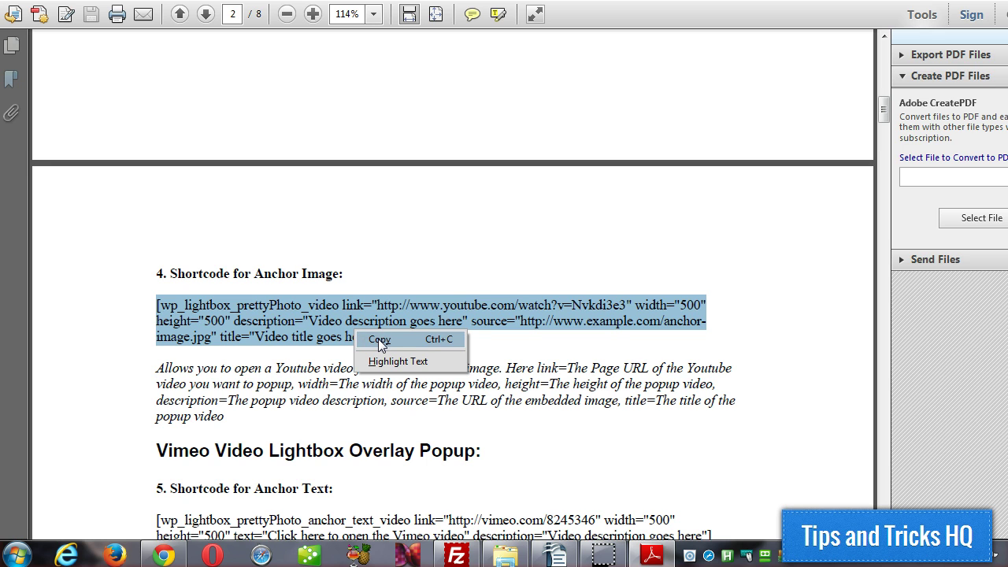
pyautogui.click(379, 340)
pyautogui.moveTo(39, 158)
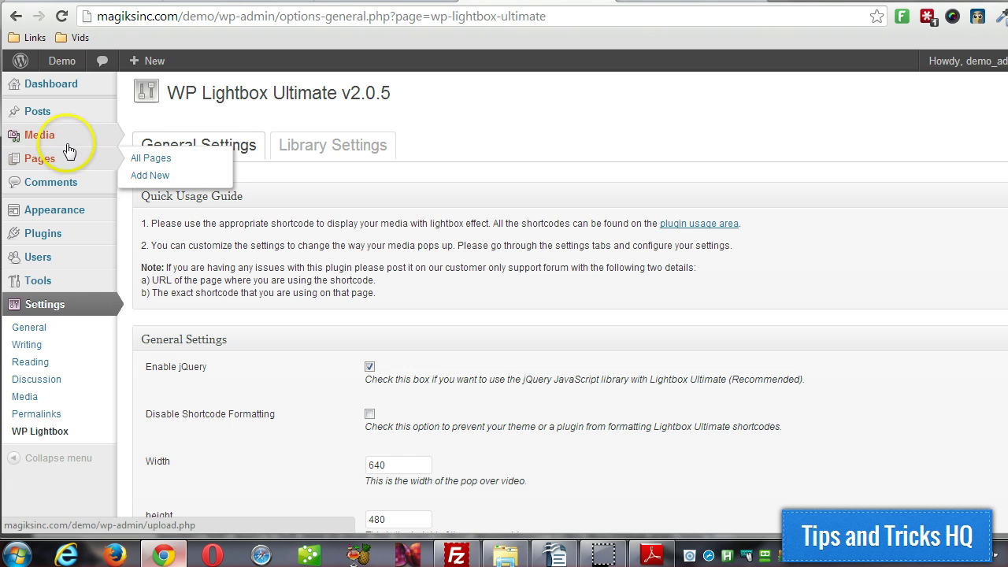
# Create a new page and paste the anchor-image shortcode into its Text-mode body
pyautogui.click(143, 175)
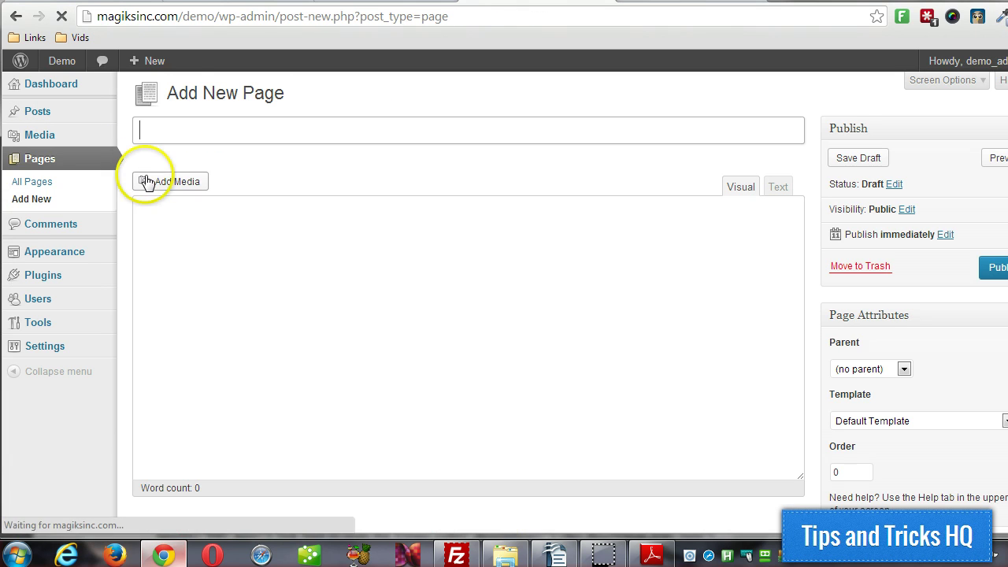
pyautogui.click(776, 189)
pyautogui.click(242, 245)
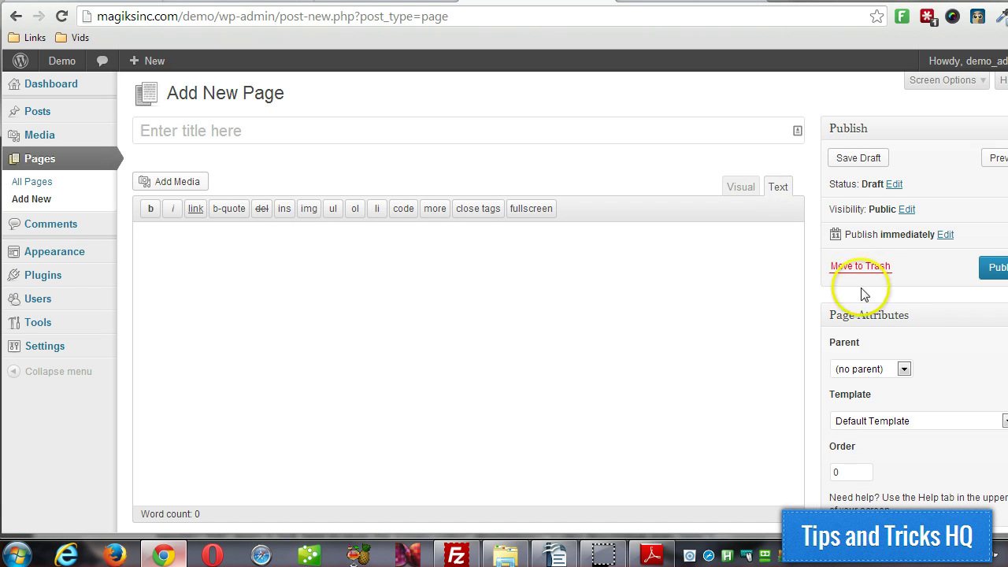
pyautogui.click(374, 260)
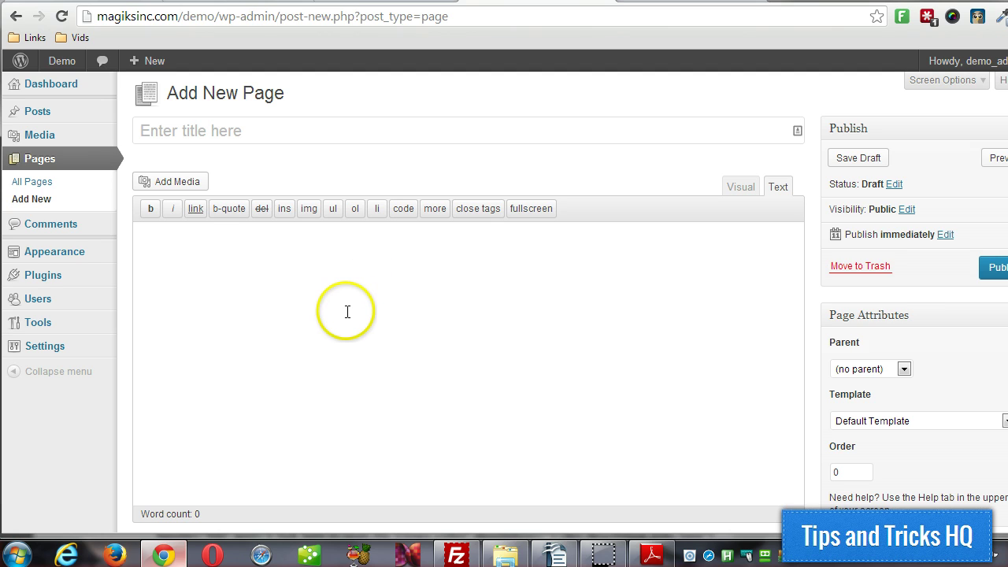
pyautogui.hotkey('ctrl', 'v')
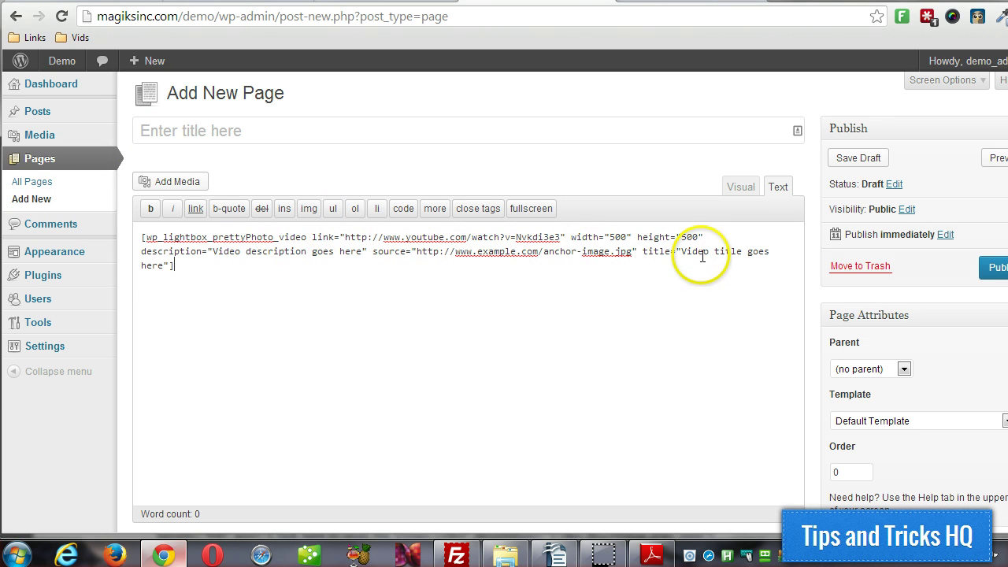
# Open and pause the 'Outragous Government Cover-Ups' YouTube video, then select its title
pyautogui.click(448, 4)
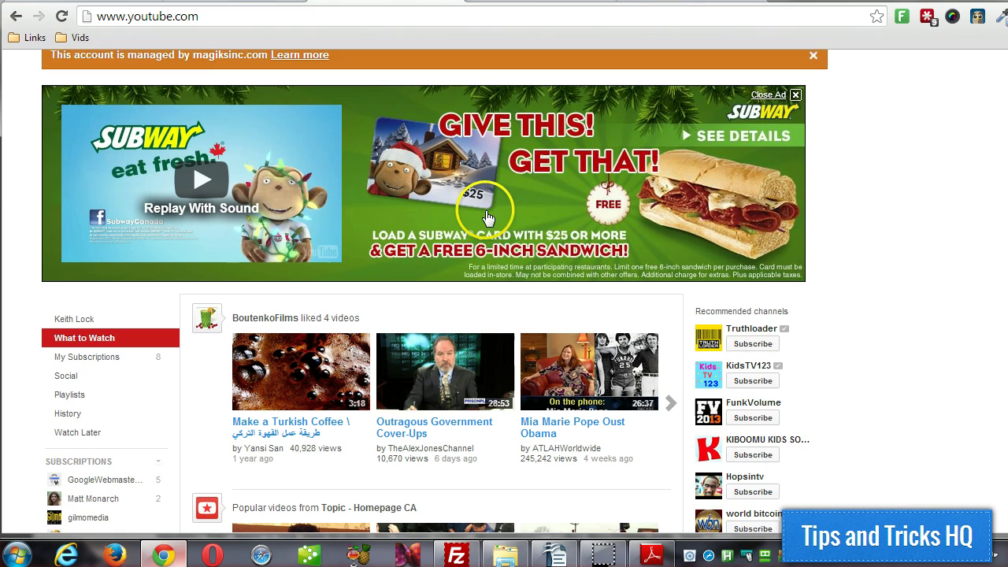
pyautogui.scroll(-1, 485, 220)
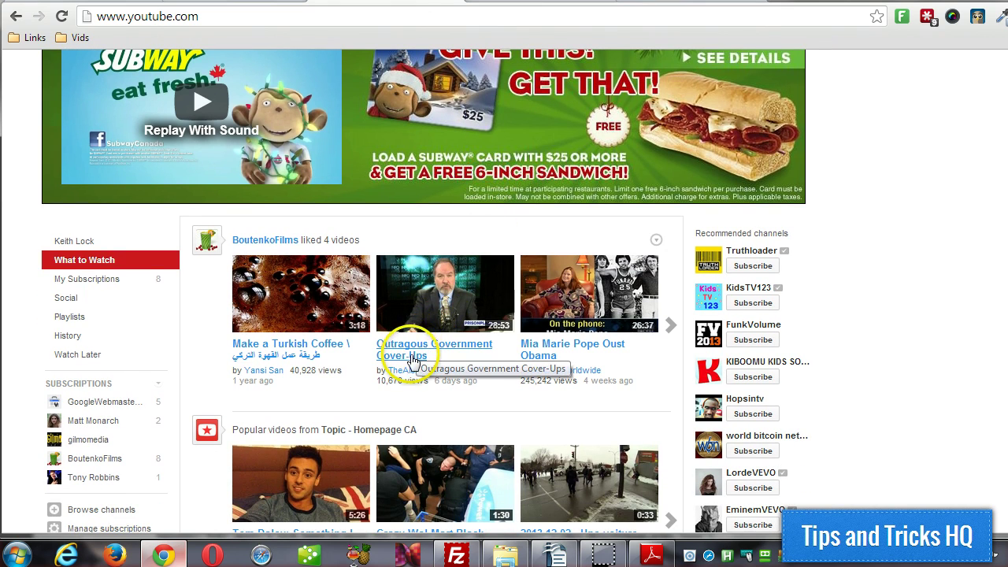
pyautogui.click(413, 354)
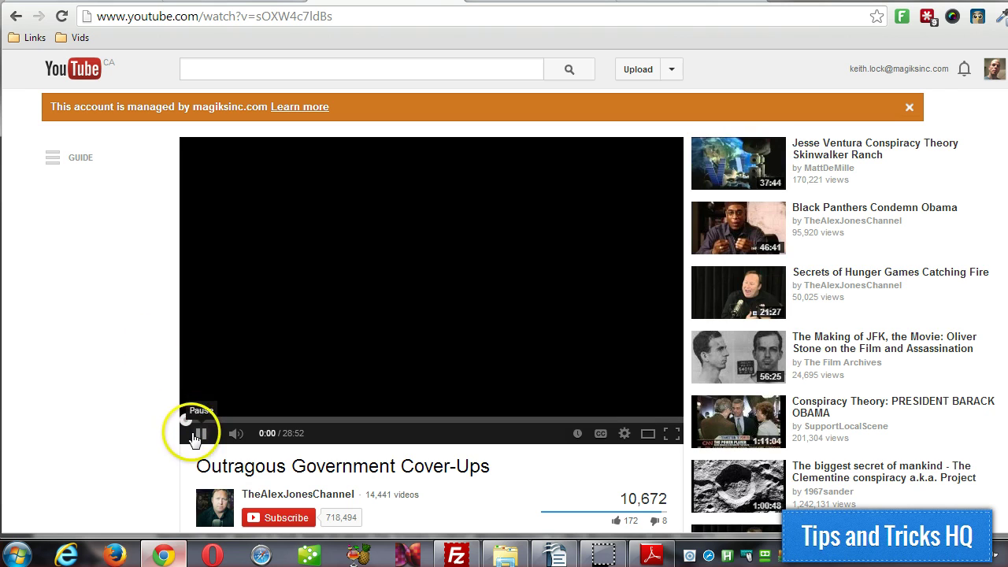
pyautogui.click(193, 439)
pyautogui.scroll(-1, 158, 378)
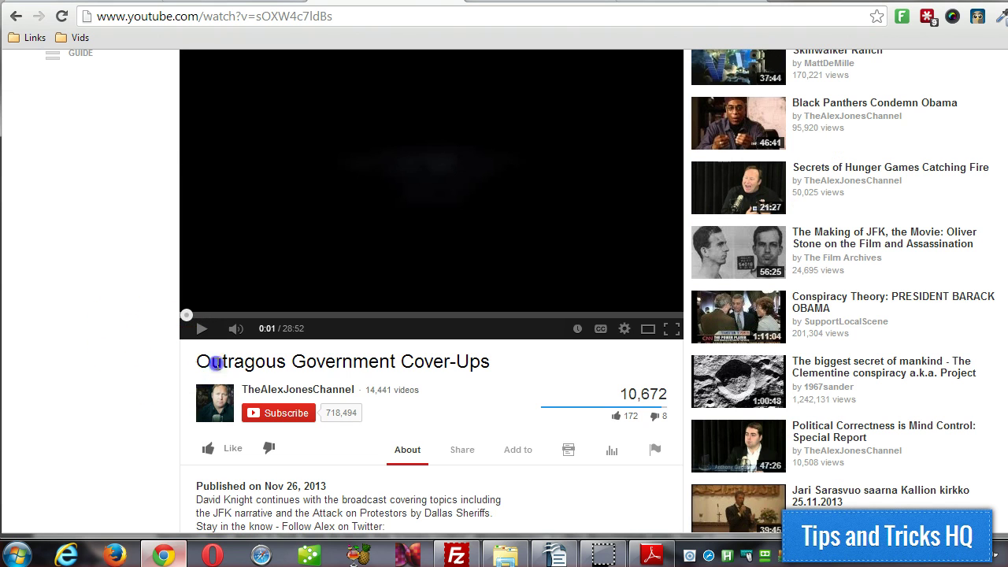
pyautogui.moveTo(197, 362); pyautogui.dragTo(456, 360)
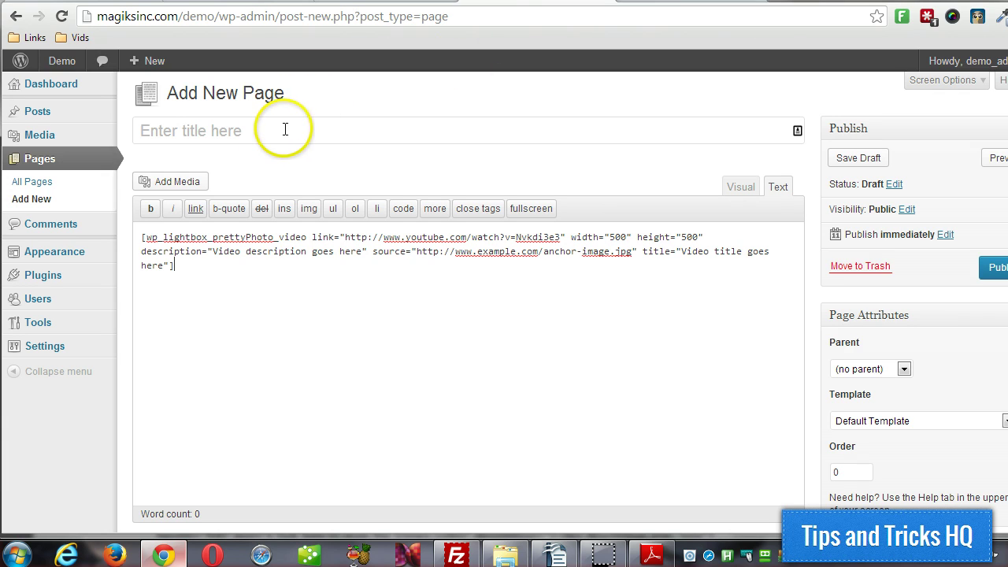
# Use 'Outragous Government Cover-Ups' as the page title and the shortcode's title
pyautogui.click(284, 129)
pyautogui.hotkey('ctrl', 'v')
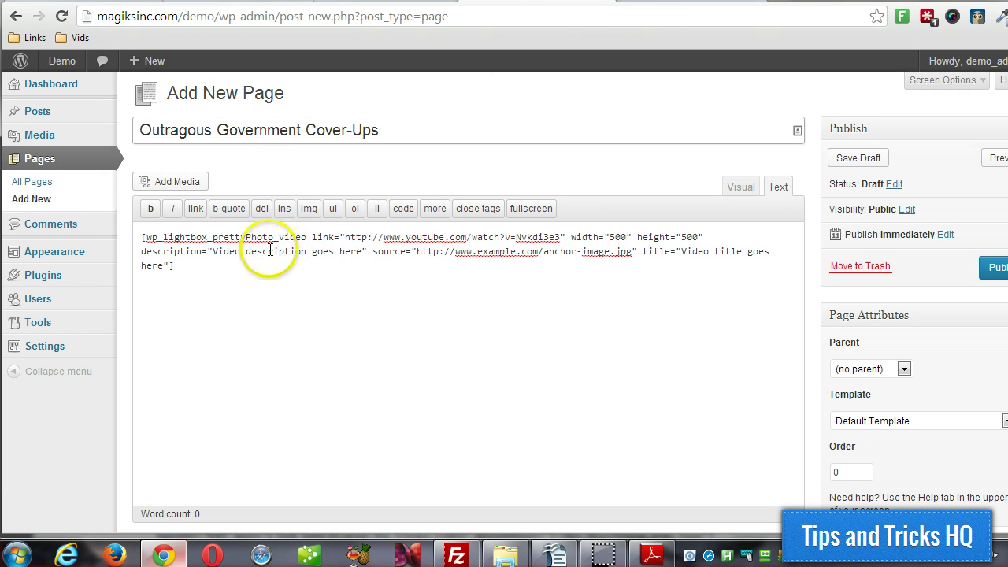
pyautogui.moveTo(681, 251); pyautogui.dragTo(225, 276)
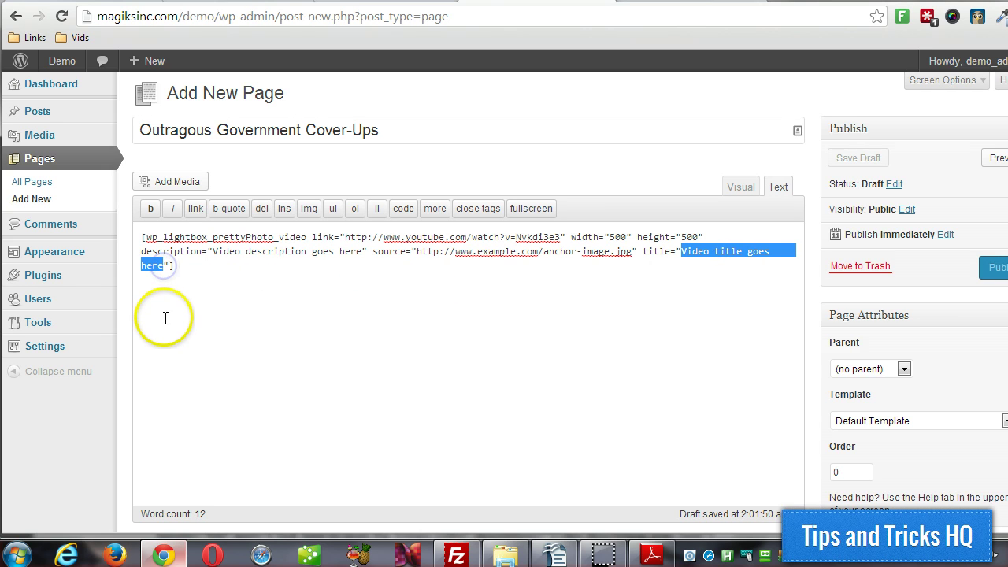
pyautogui.hotkey('ctrl', 'v')
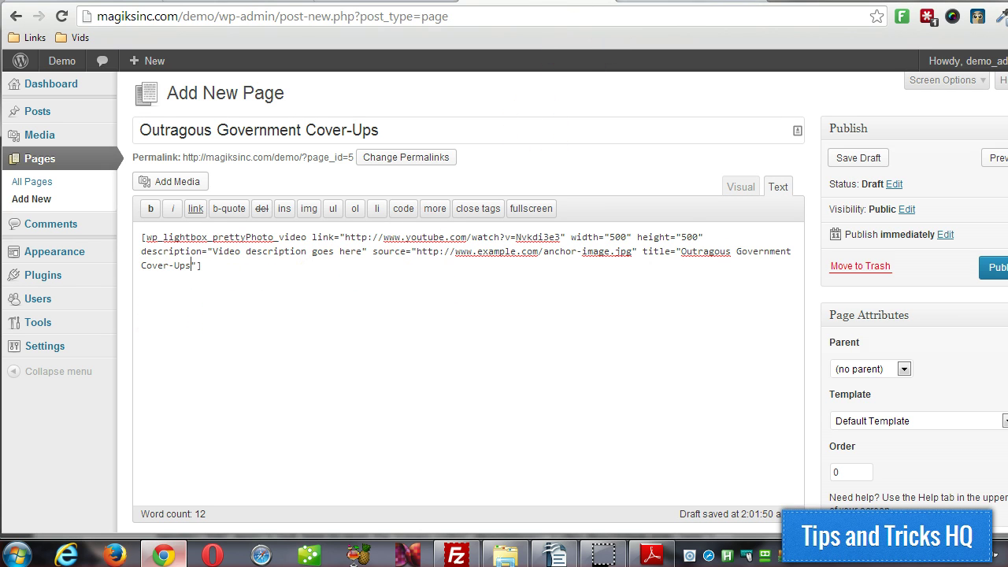
# Replace the shortcode's example YouTube link with the video's URL
pyautogui.hotkey('ctrl', 'Tab')
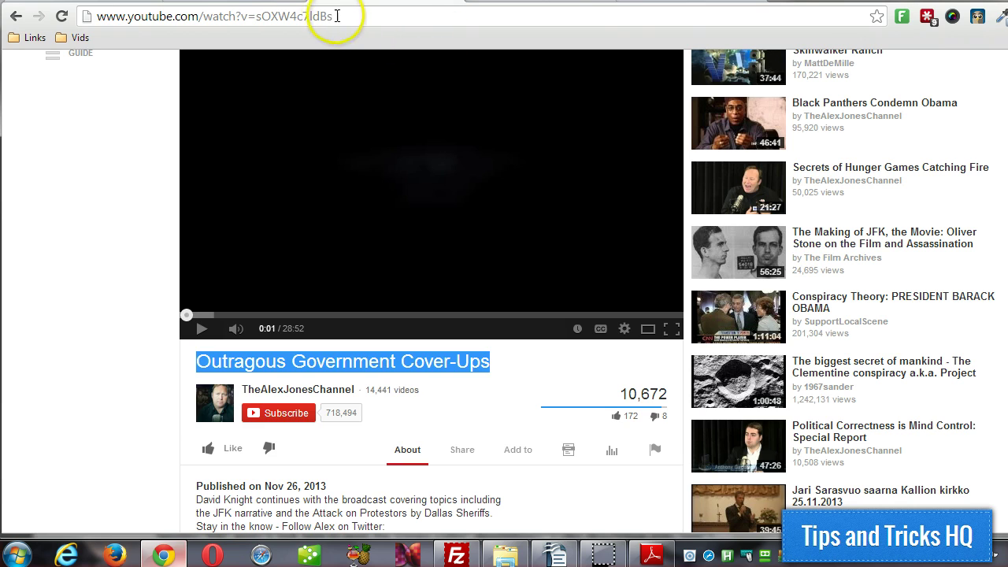
pyautogui.click(328, 16)
pyautogui.click(461, 6)
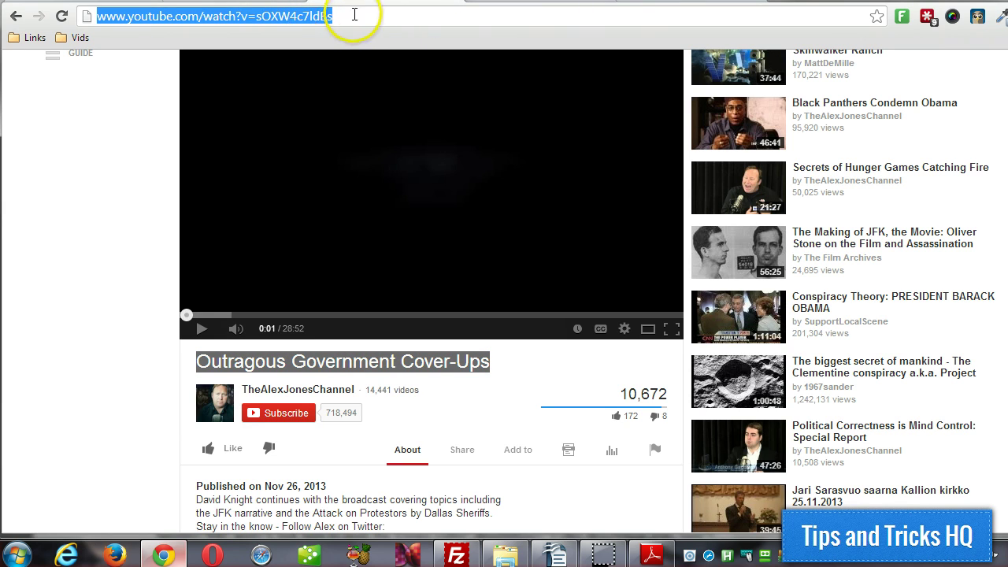
pyautogui.rightClick(319, 16)
pyautogui.click(349, 72)
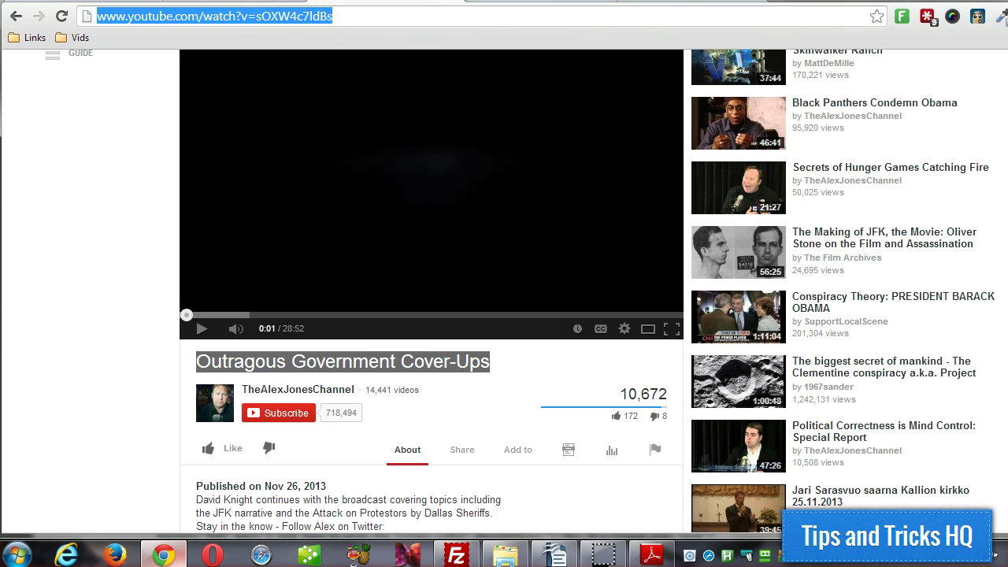
pyautogui.hotkey('ctrl', 'Tab')
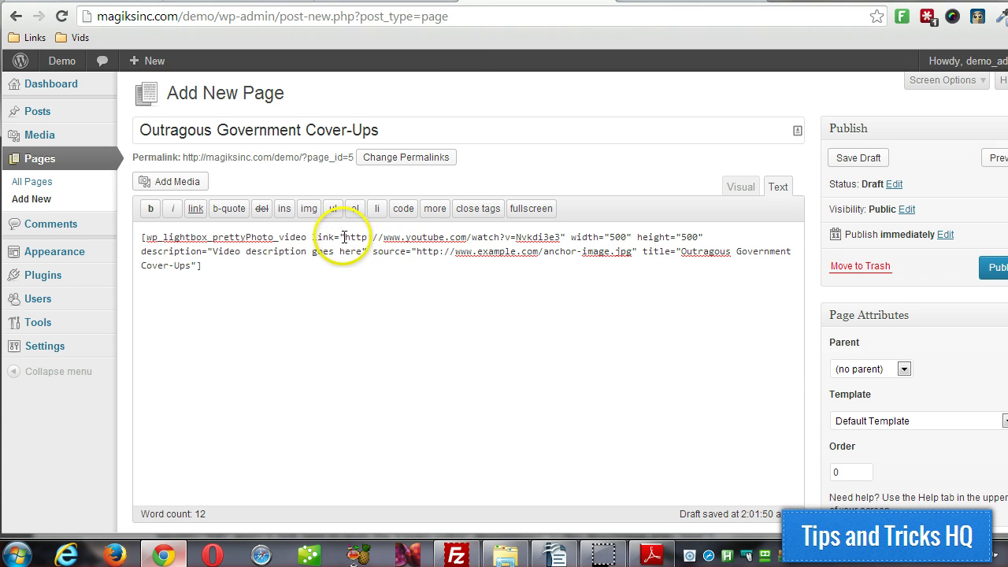
pyautogui.moveTo(345, 237); pyautogui.dragTo(561, 236)
pyautogui.hotkey('ctrl', 'v')
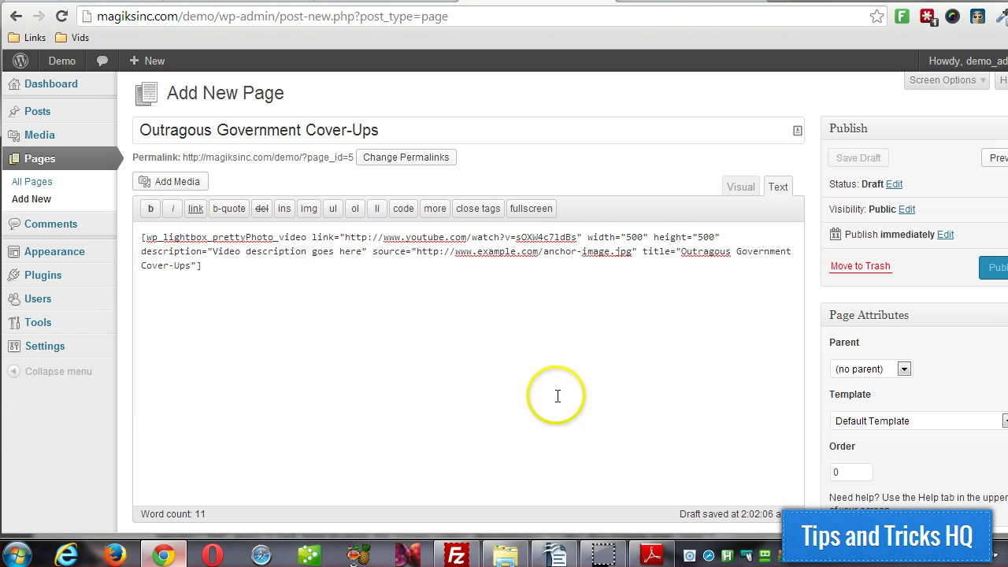
pyautogui.hotkey('ctrl', 'Tab')
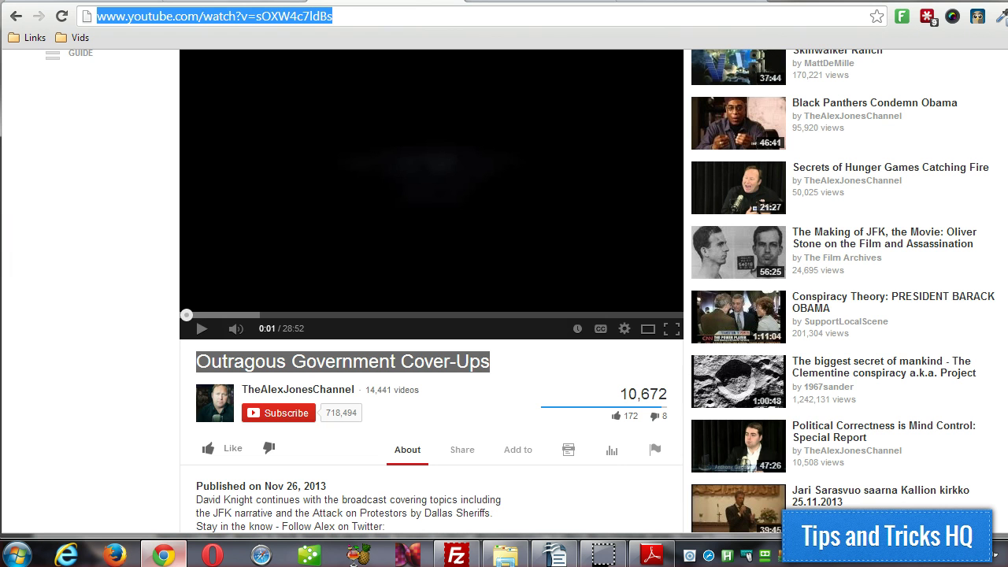
pyautogui.scroll(-1, 146, 240)
pyautogui.scroll(-1, 146, 240)
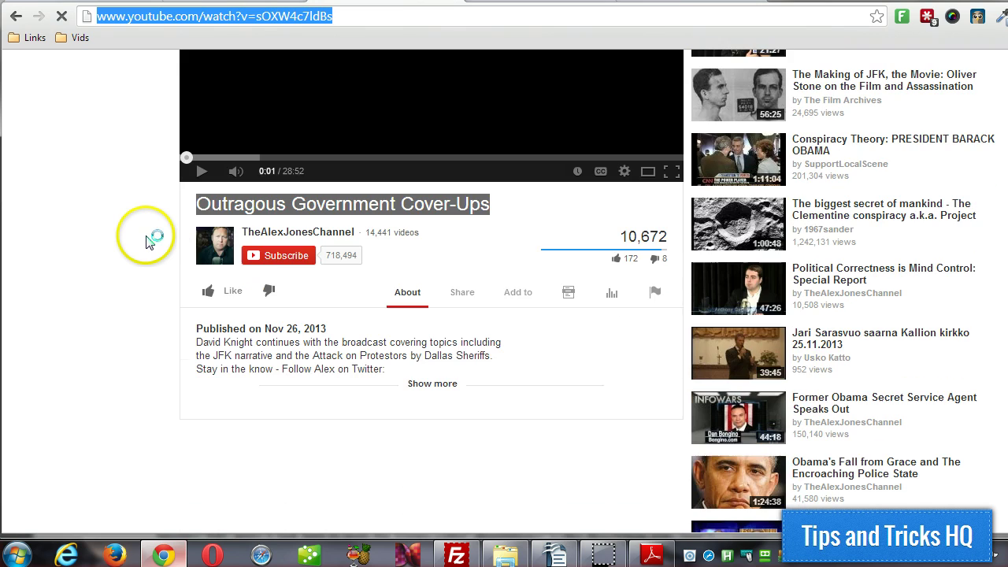
# Read the 560×315 embed size and set the shortcode's width and height to match
pyautogui.click(465, 300)
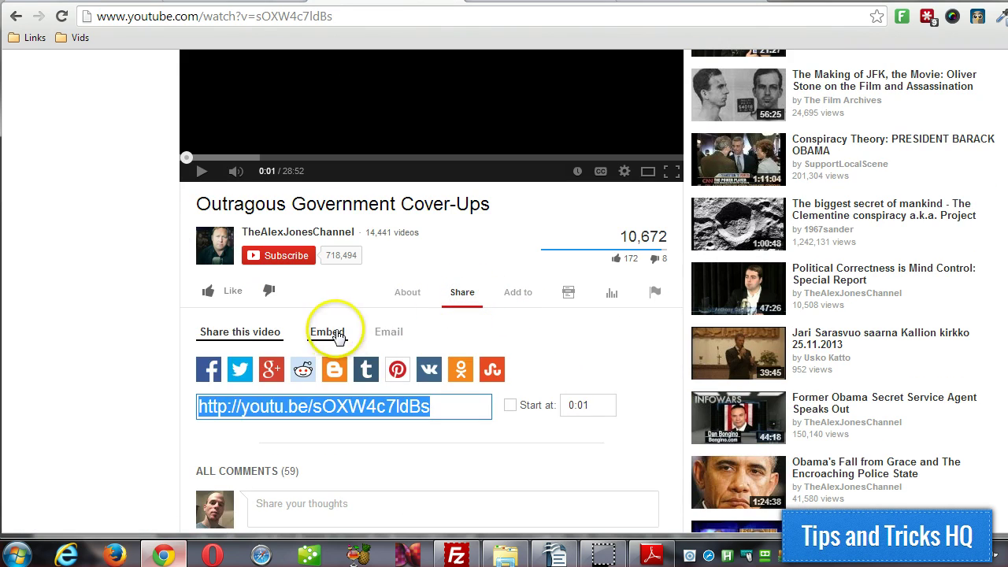
pyautogui.click(327, 330)
pyautogui.scroll(-1, 139, 297)
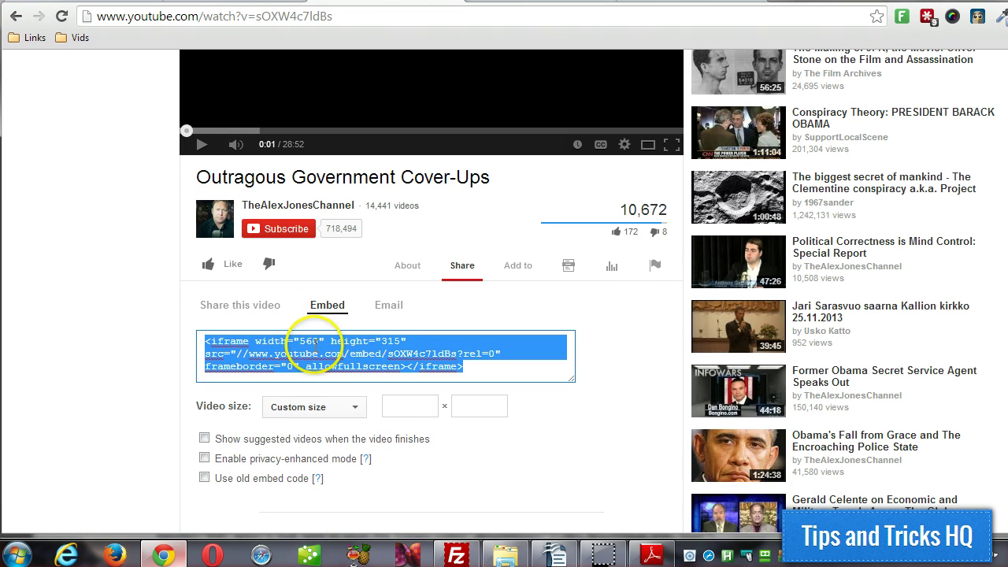
pyautogui.hotkey('ctrl', 'c')
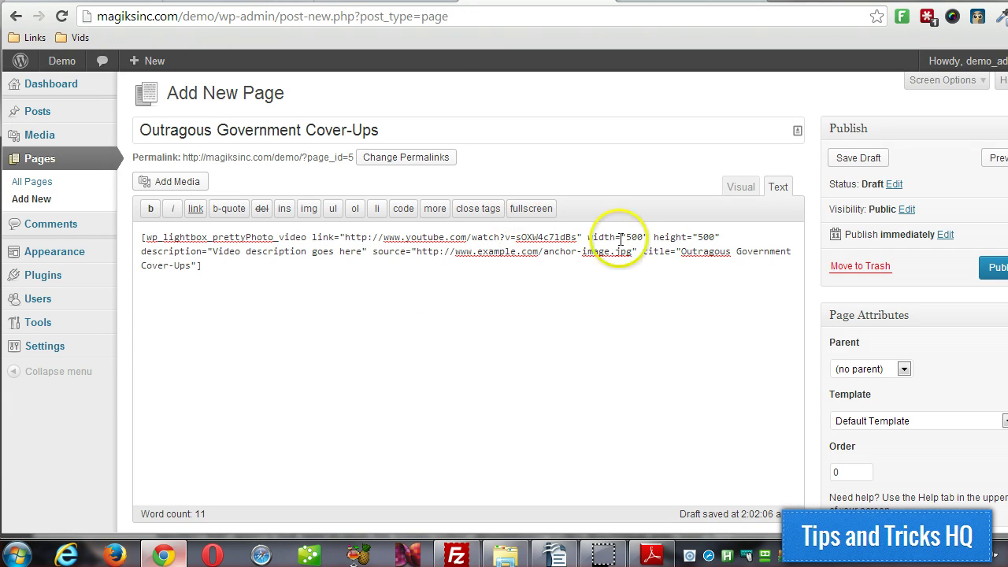
pyautogui.doubleClick(635, 237)
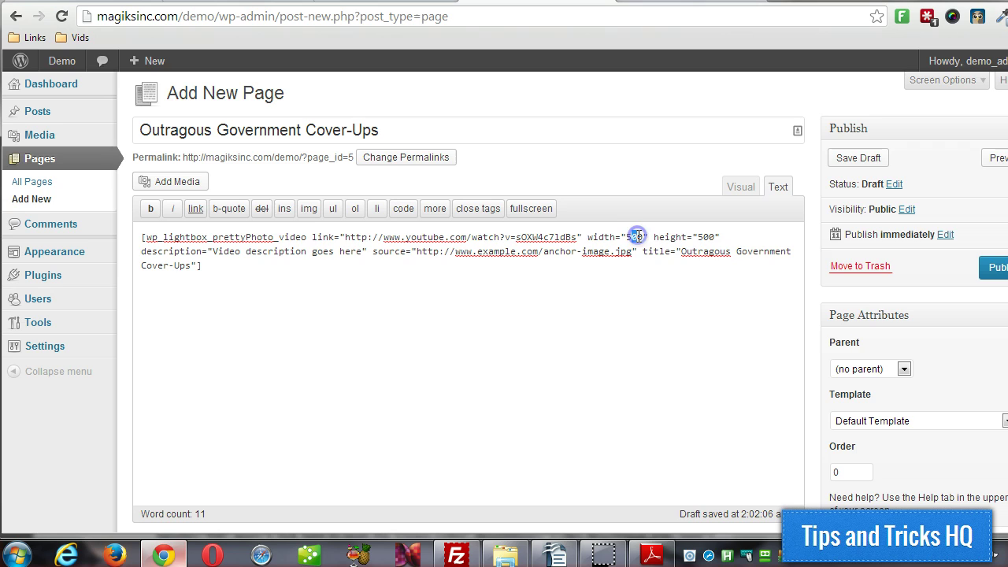
pyautogui.write('6')
pyautogui.moveTo(698, 236); pyautogui.dragTo(713, 236)
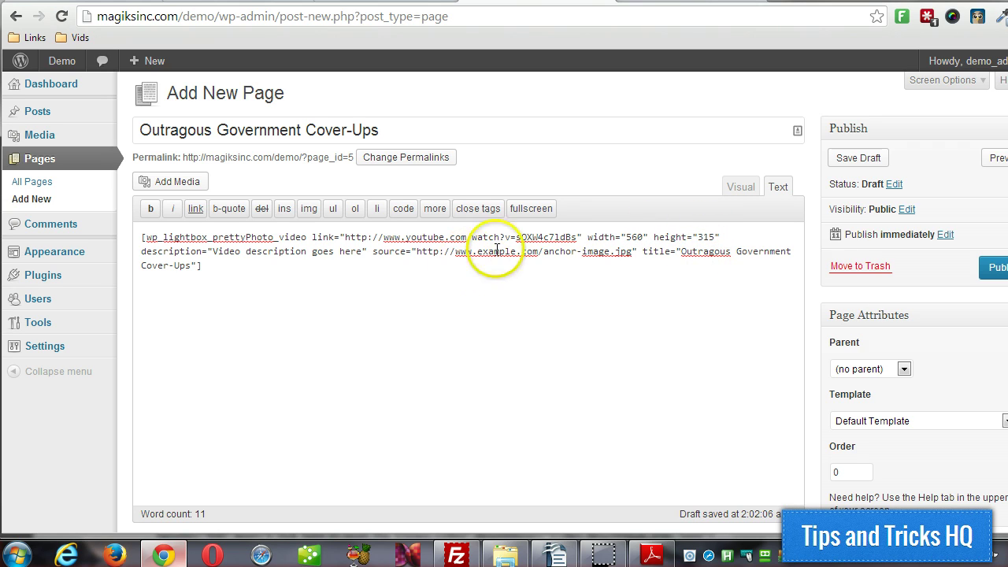
pyautogui.moveTo(587, 236); pyautogui.dragTo(710, 236)
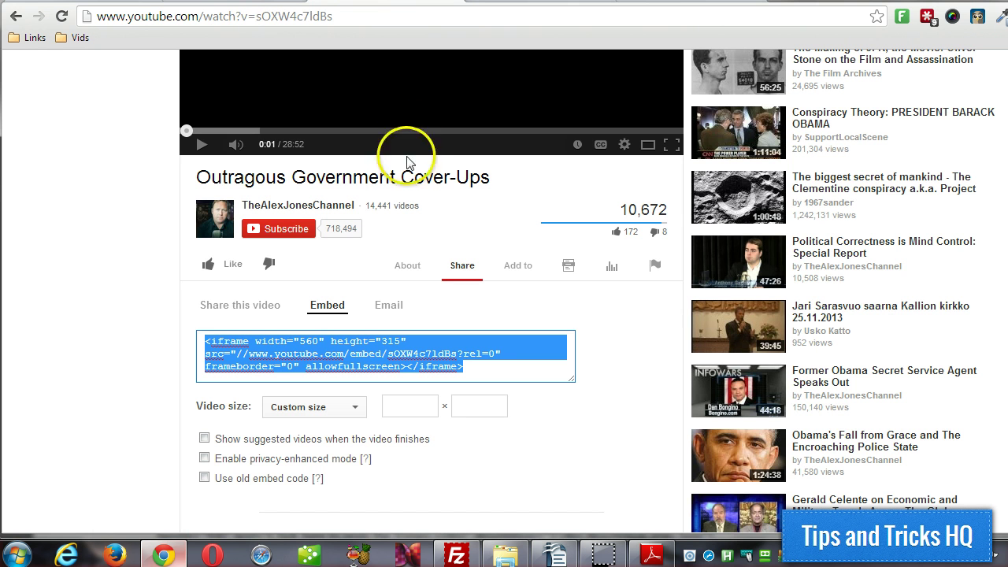
# Replace the shortcode's placeholder description with the video's opening sentence about David Knight's JFK broadcast
pyautogui.click(388, 264)
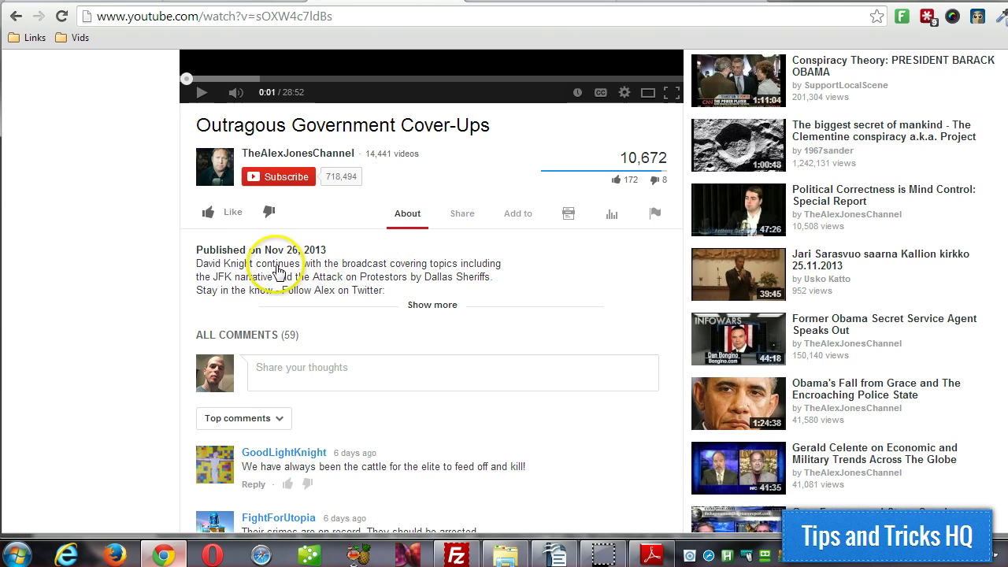
pyautogui.click(228, 263)
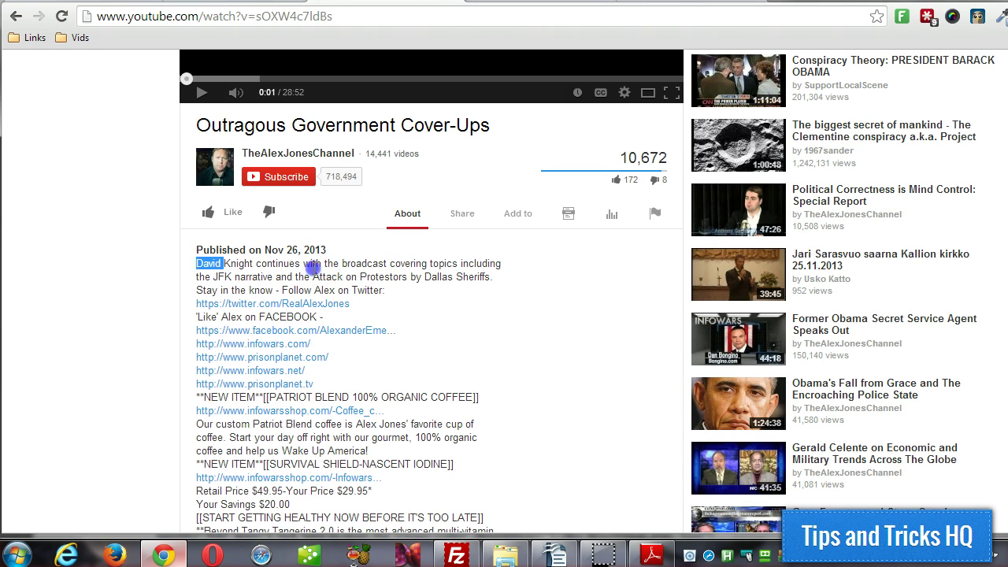
pyautogui.moveTo(311, 266)
pyautogui.mouseDown()
pyautogui.moveTo(486, 263)
pyautogui.moveTo(495, 272)
pyautogui.mouseUp()
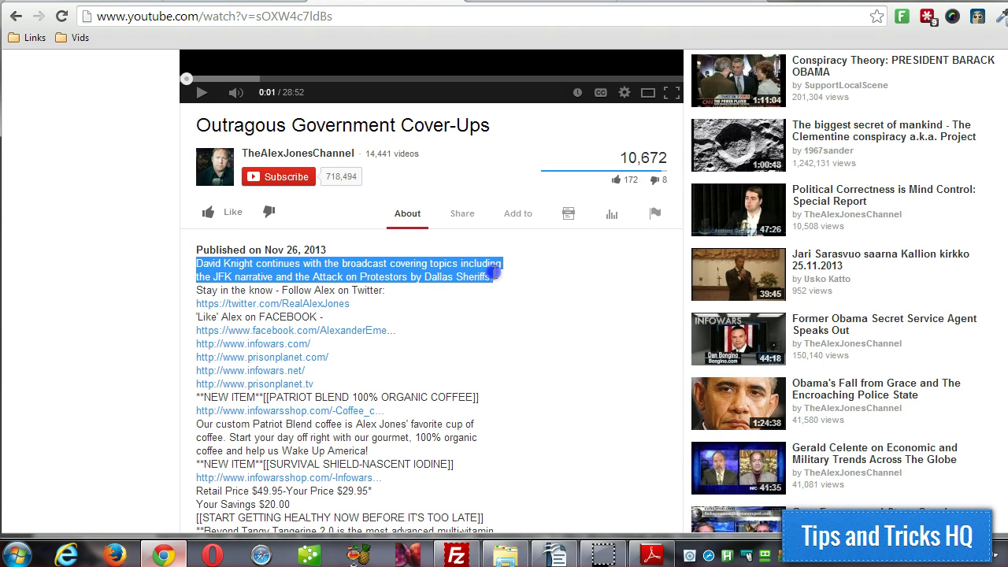
pyautogui.hotkey('ctrl', 'Tab')
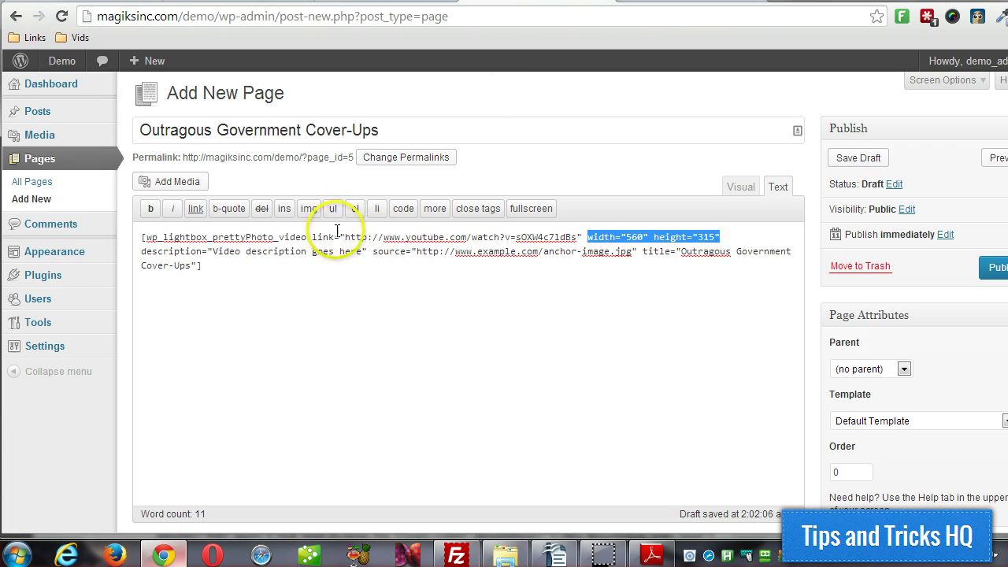
pyautogui.moveTo(213, 251); pyautogui.dragTo(398, 250)
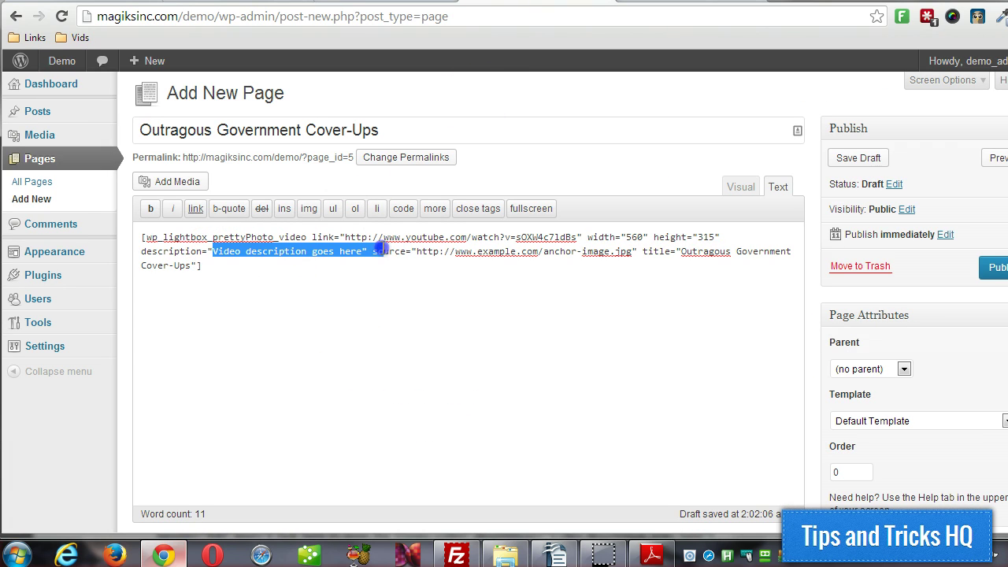
pyautogui.hotkey('ctrl', 'v')
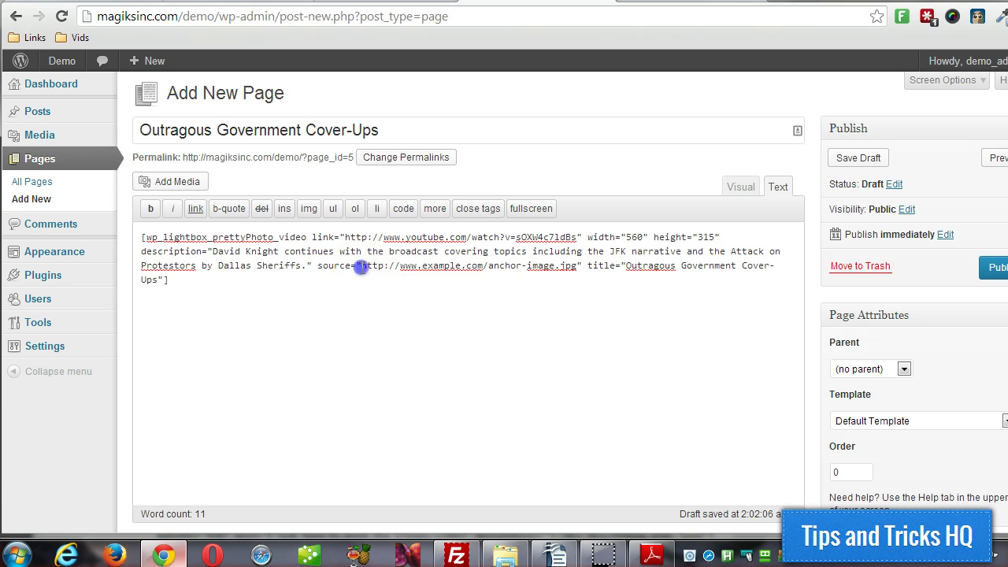
pyautogui.moveTo(361, 266); pyautogui.dragTo(568, 266)
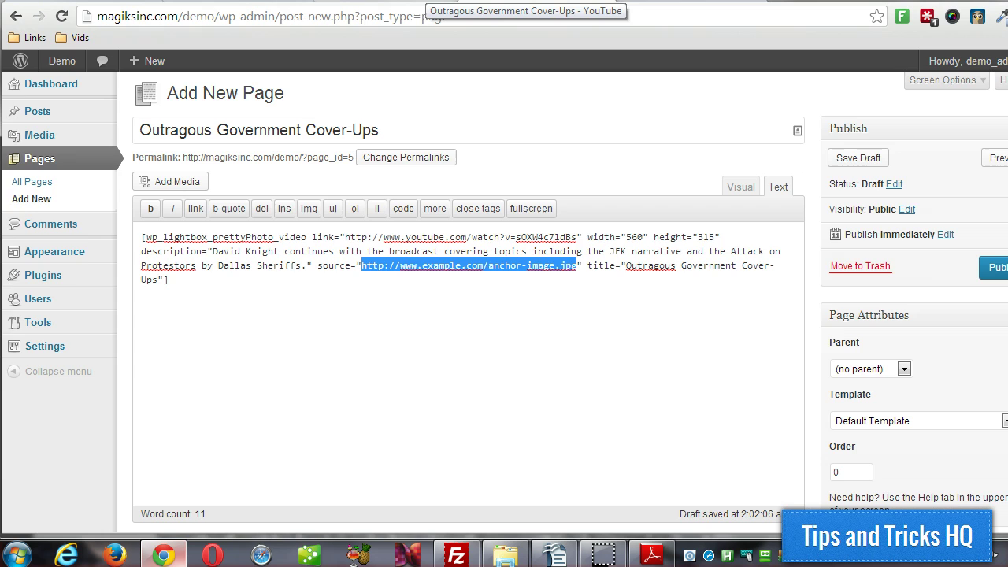
pyautogui.click(429, 2)
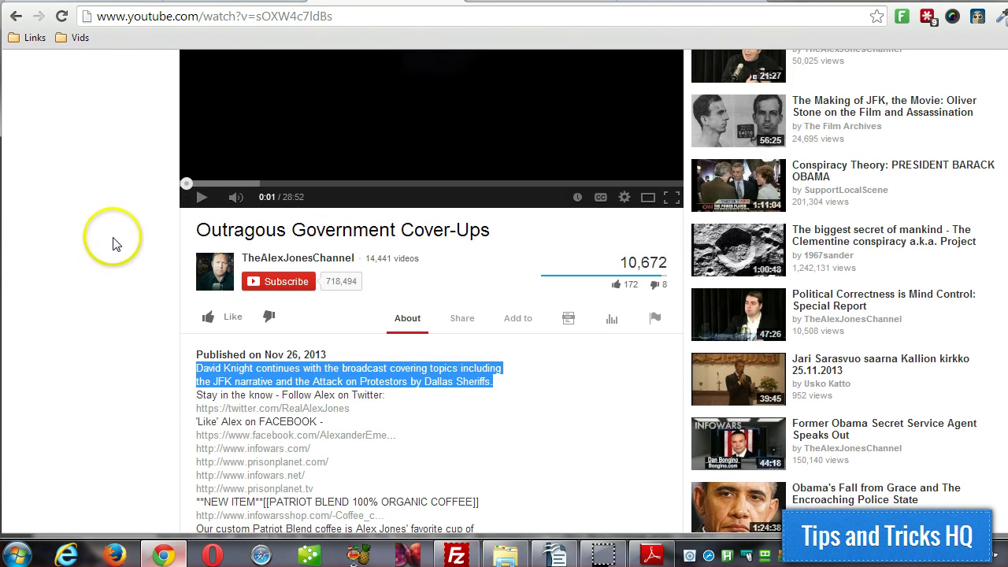
# Find and select the og:image thumbnail URL in the YouTube page's source
pyautogui.rightClick(70, 192)
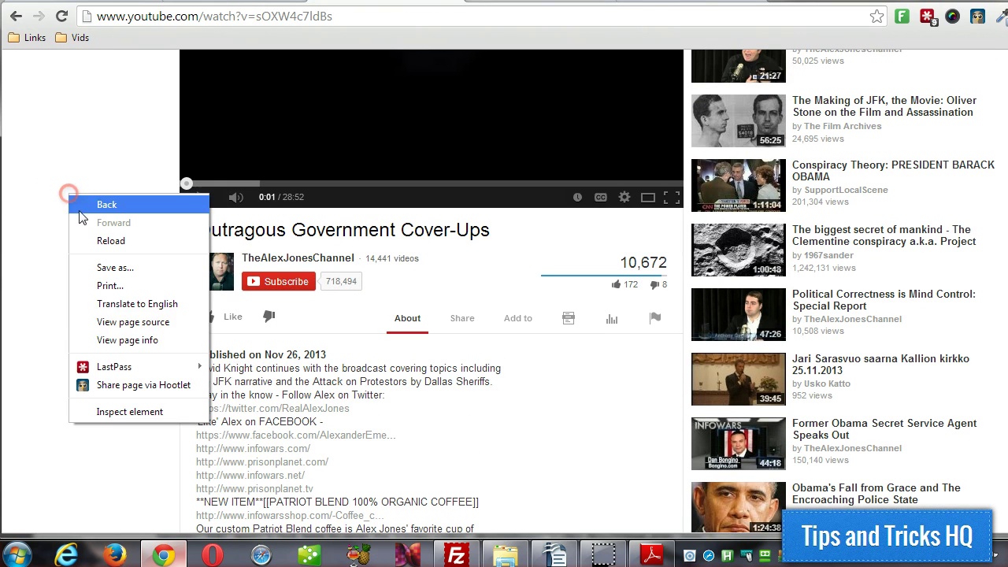
pyautogui.click(122, 329)
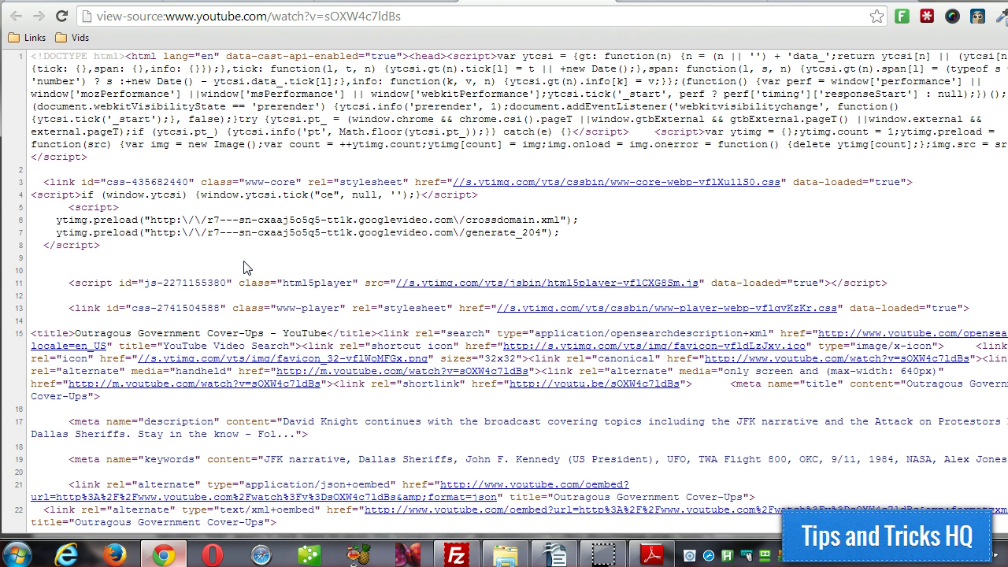
pyautogui.hotkey('ctrl', 'f')
pyautogui.write('og')
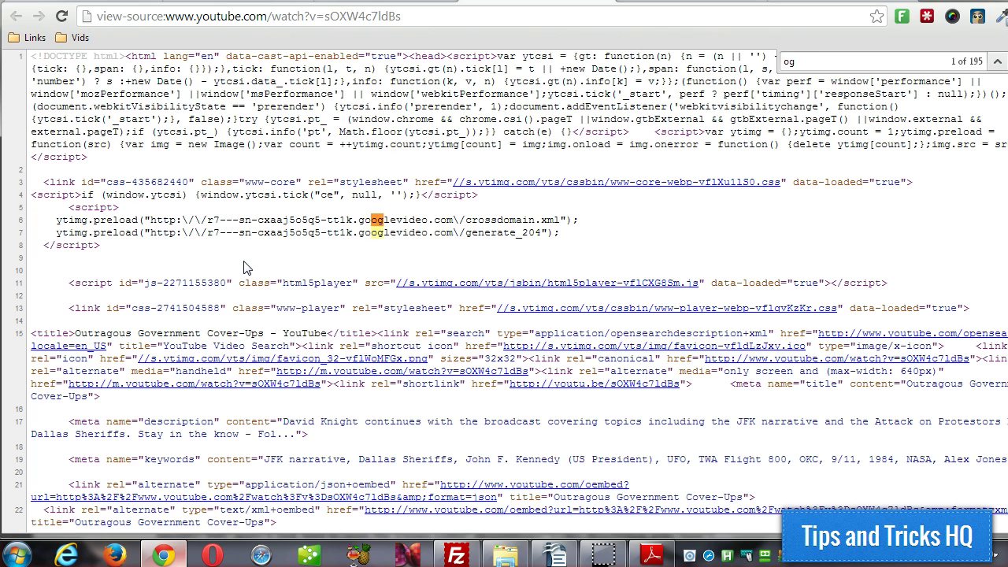
pyautogui.write(':')
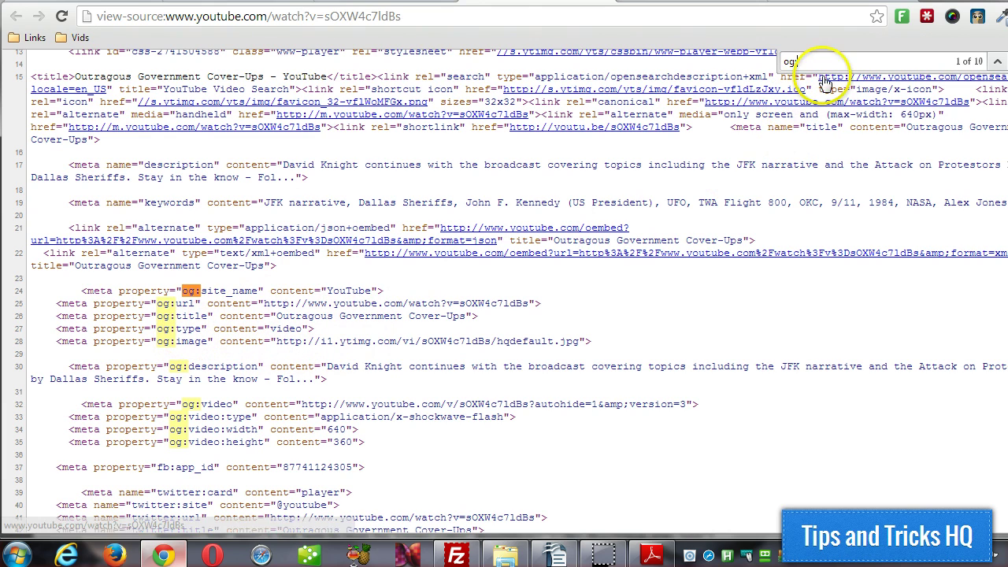
pyautogui.moveTo(158, 342); pyautogui.dragTo(211, 341)
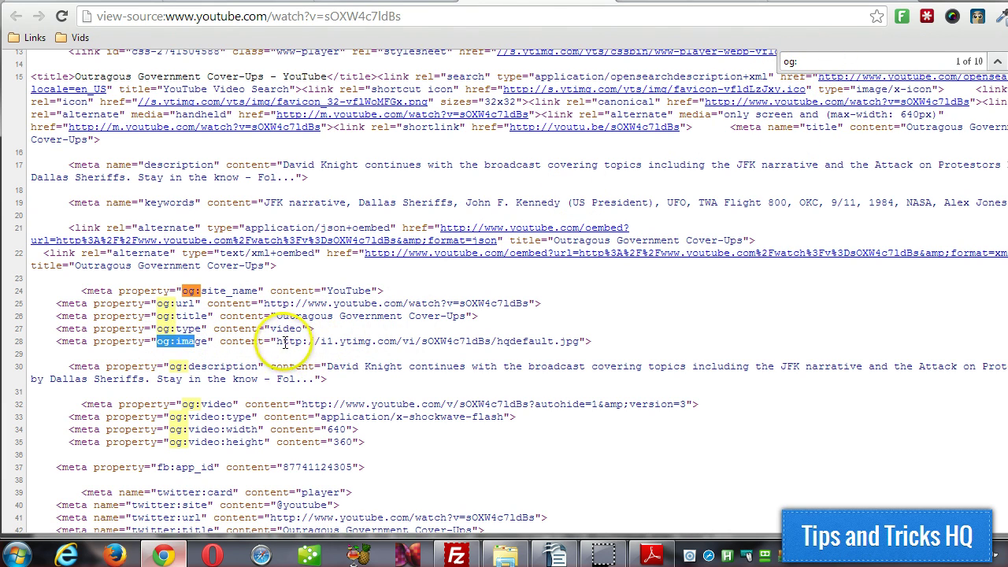
pyautogui.moveTo(276, 342); pyautogui.dragTo(580, 340)
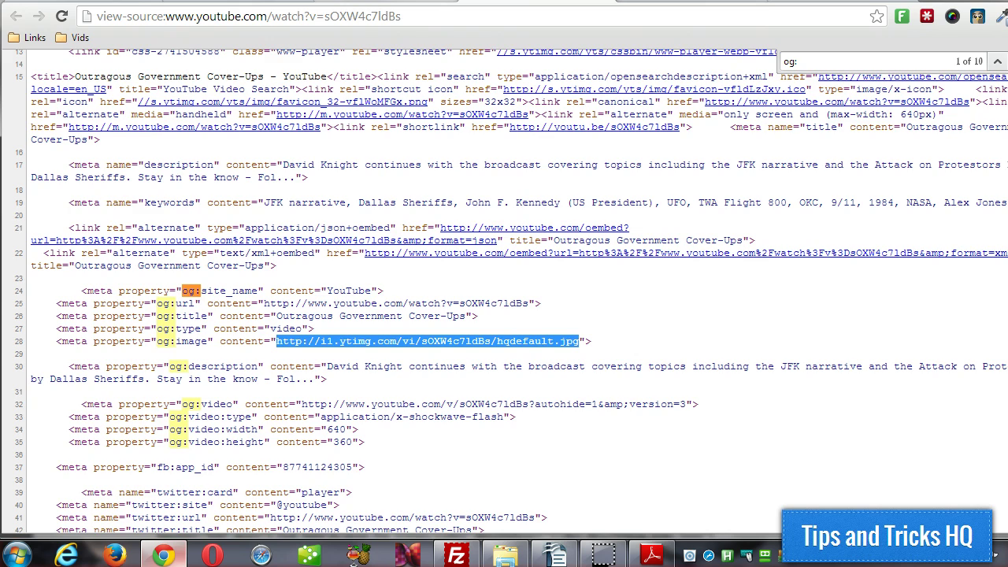
pyautogui.hotkey('ctrl', 'Tab')
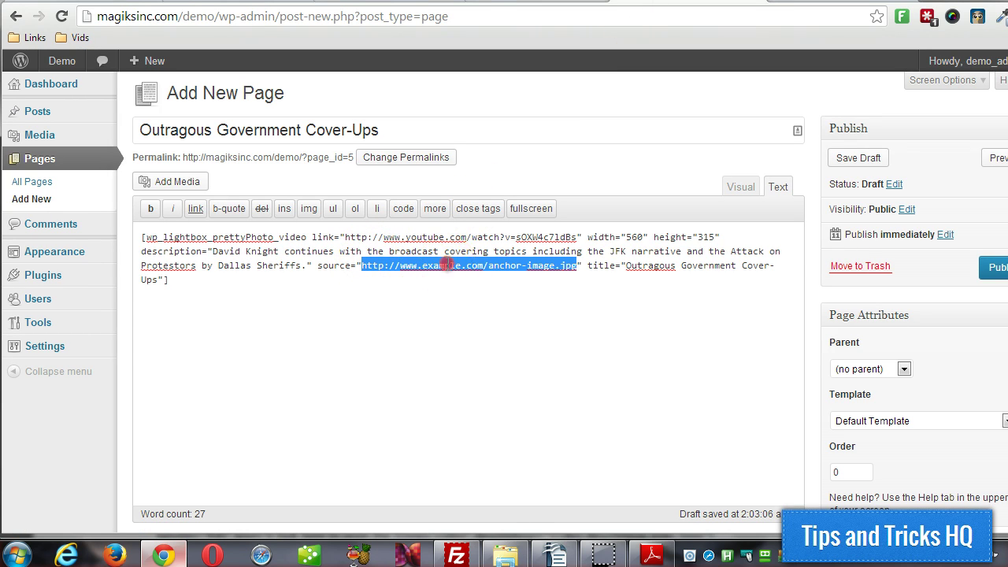
# Swap in the YouTube thumbnail as the image source, publish, and open the live page in a new tab
pyautogui.rightClick(446, 264)
pyautogui.click(485, 331)
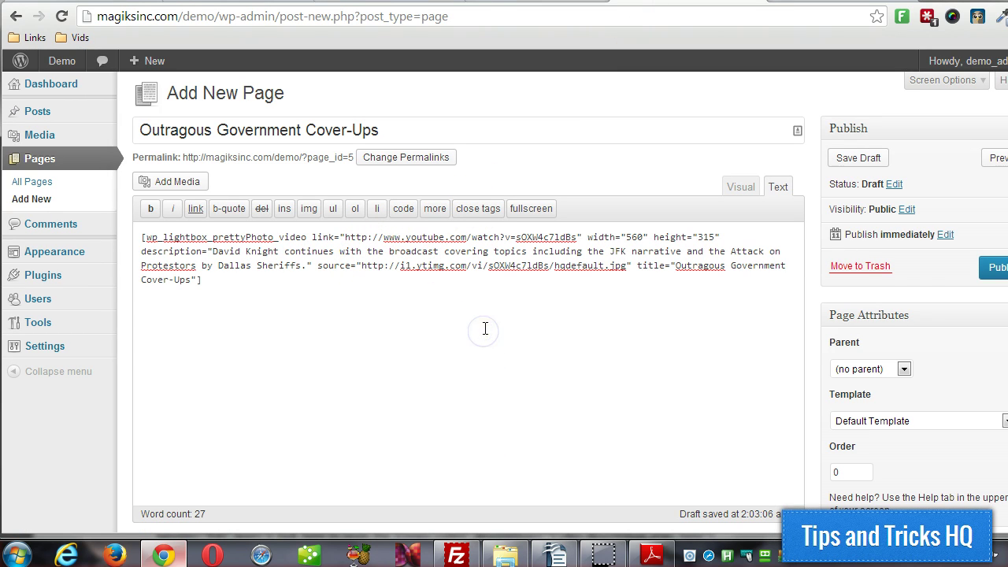
pyautogui.click(994, 266)
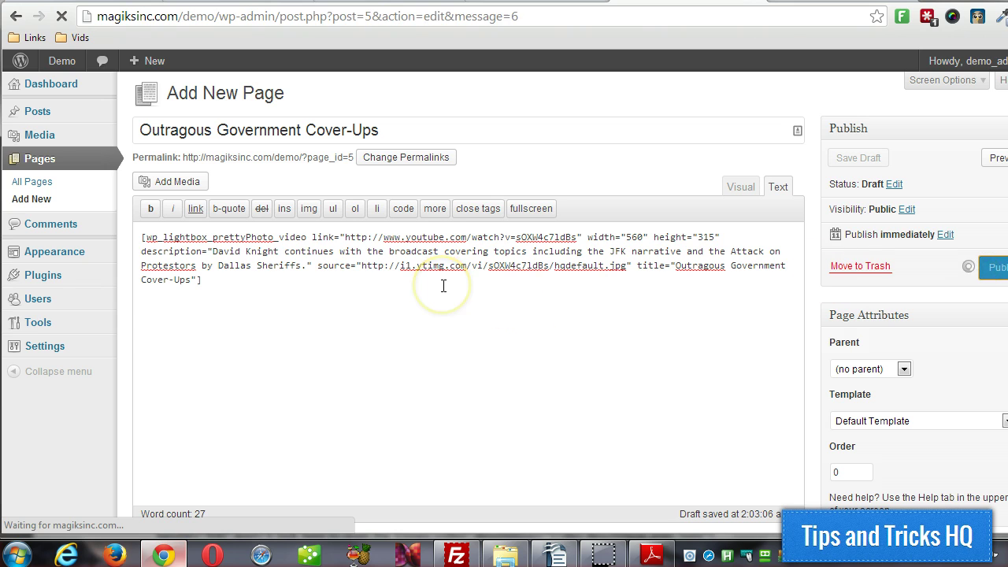
pyautogui.rightClick(241, 128)
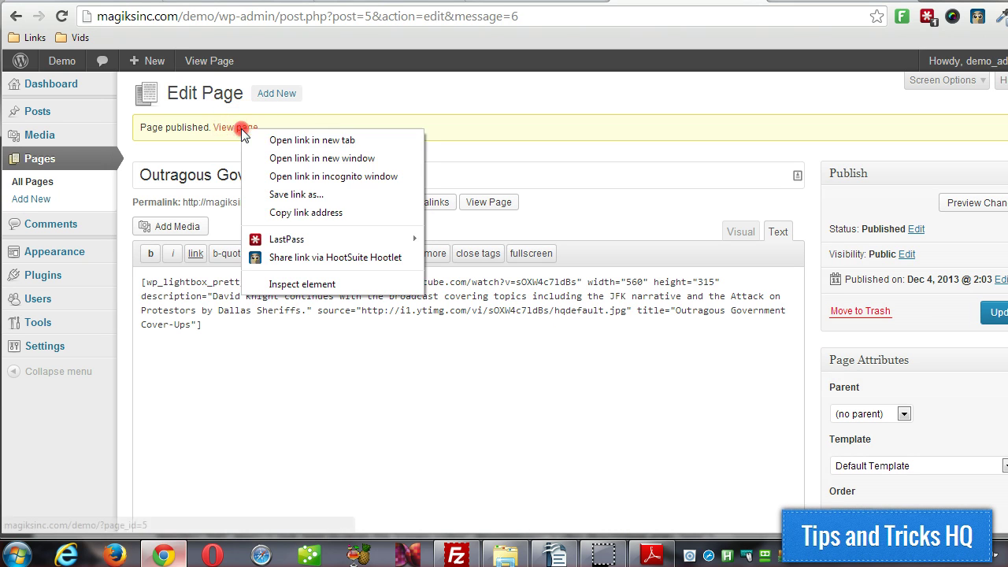
pyautogui.click(258, 142)
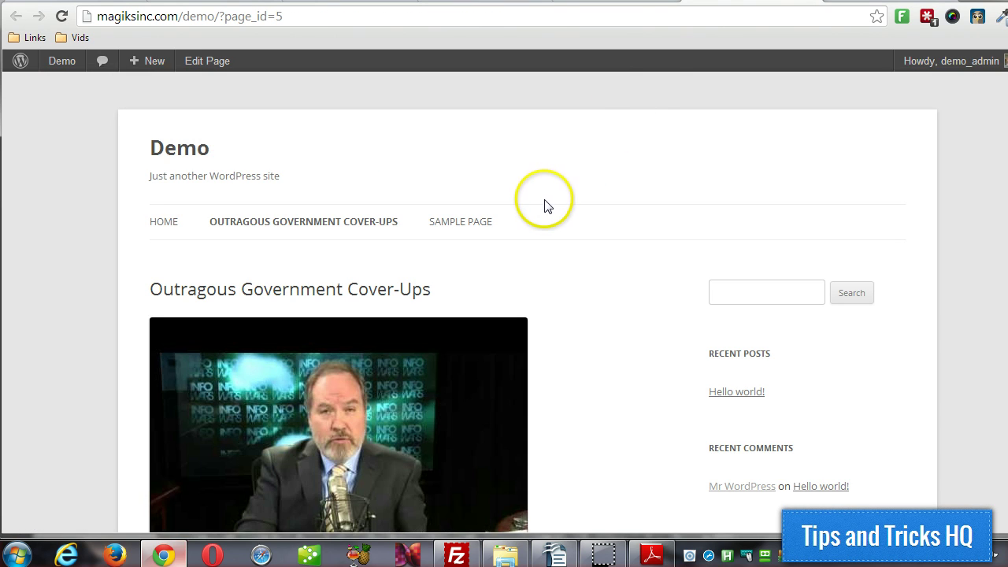
pyautogui.scroll(-1, 547, 206)
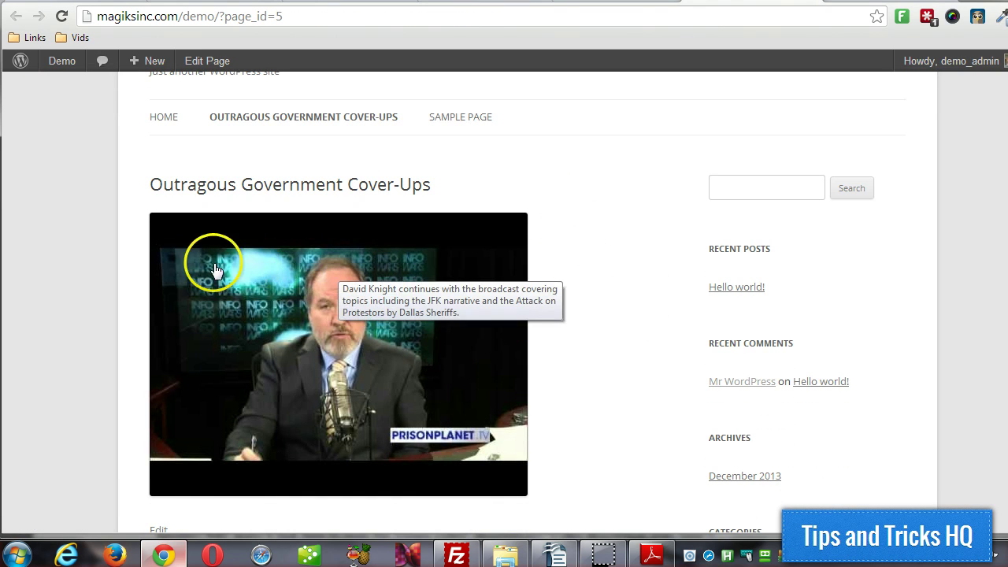
pyautogui.click(642, 4)
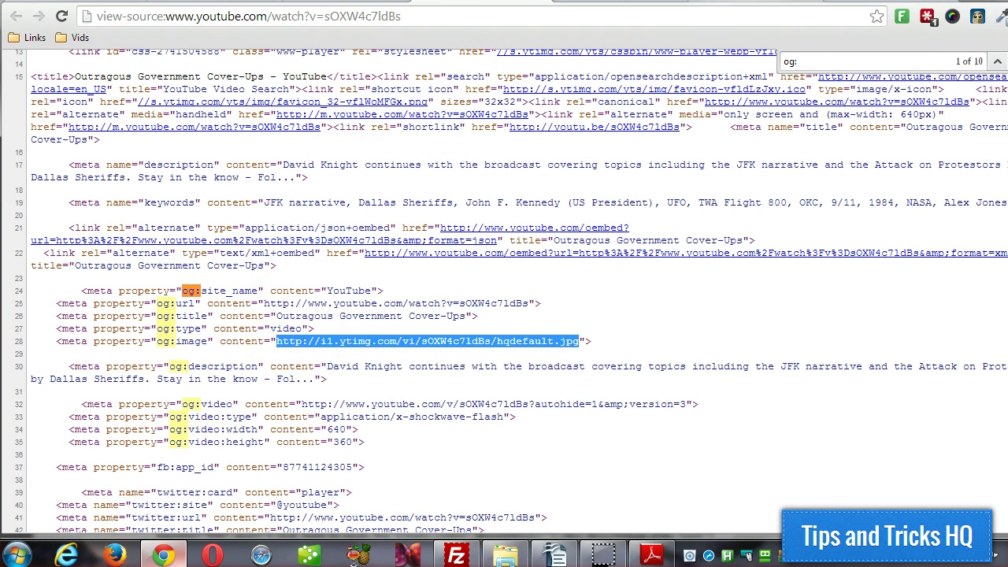
pyautogui.click(562, 4)
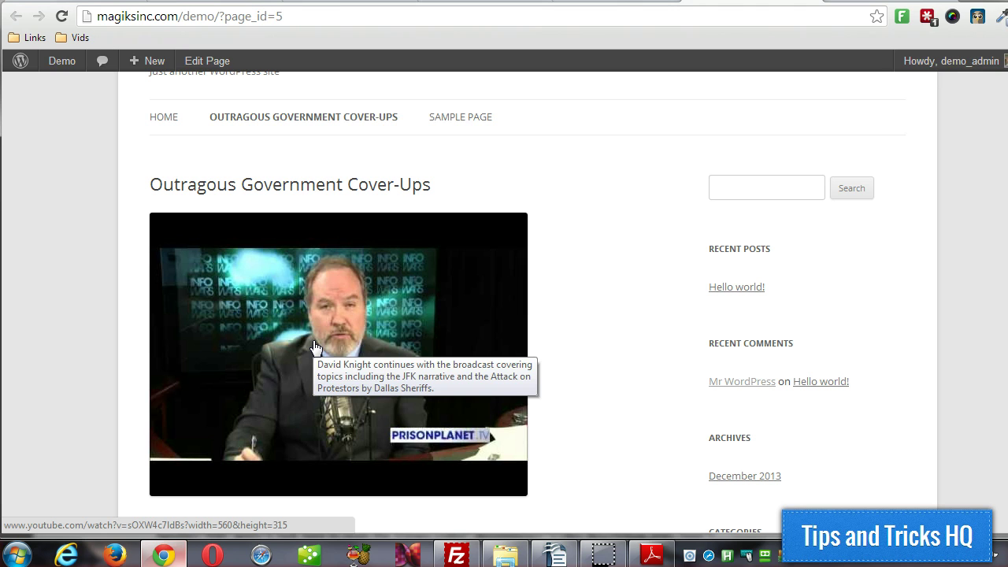
pyautogui.click(313, 344)
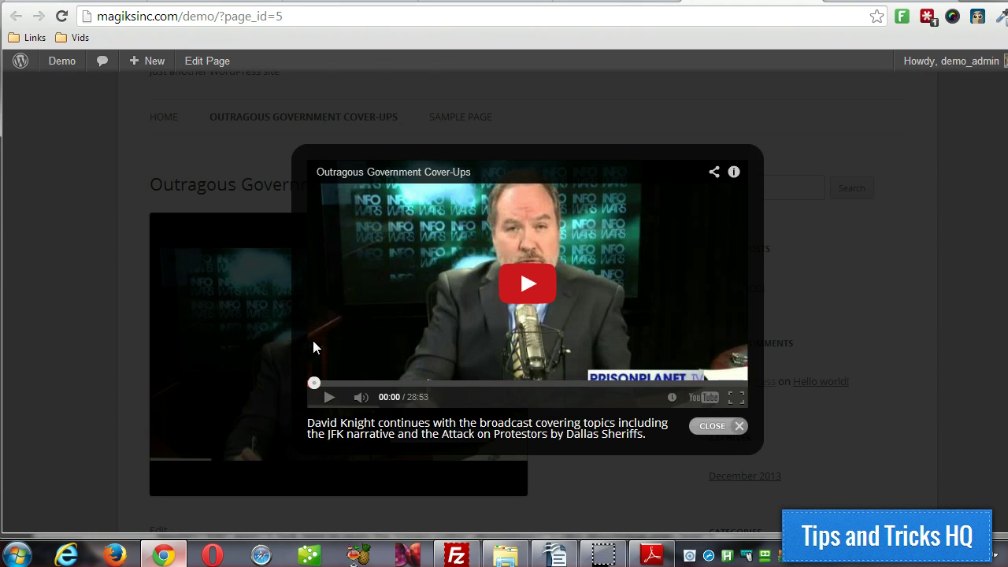
pyautogui.click(535, 292)
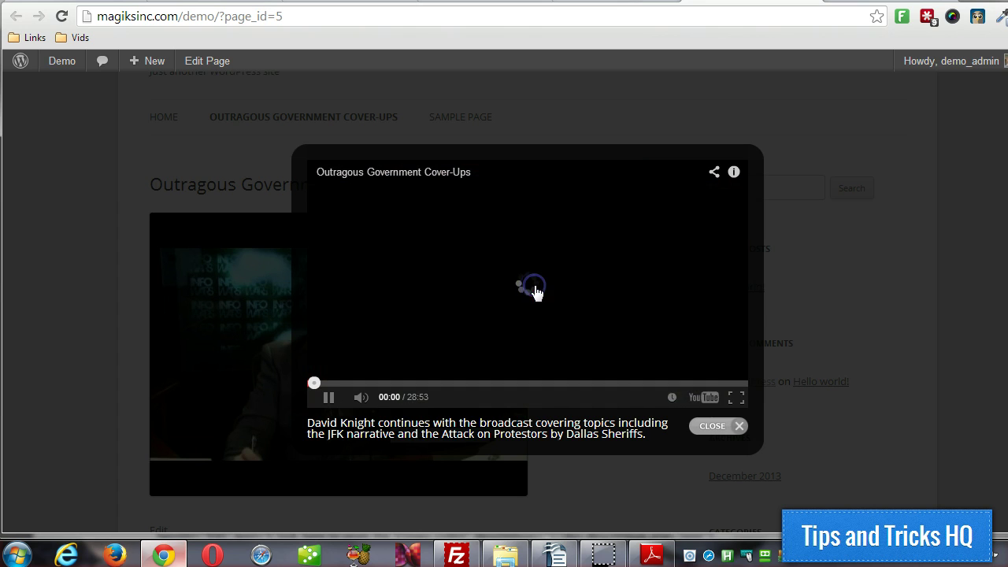
pyautogui.moveTo(307, 422); pyautogui.dragTo(686, 423)
pyautogui.click(712, 425)
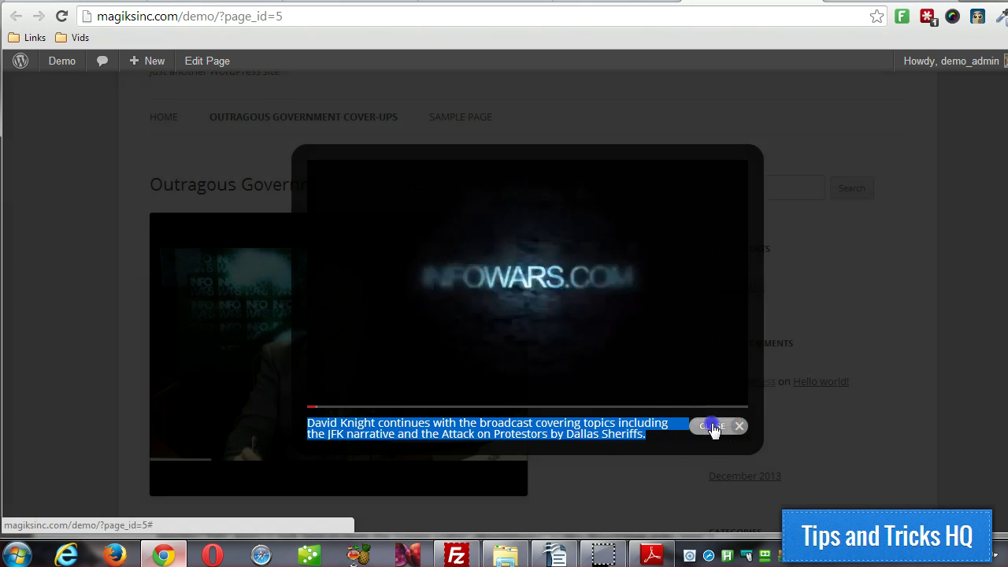